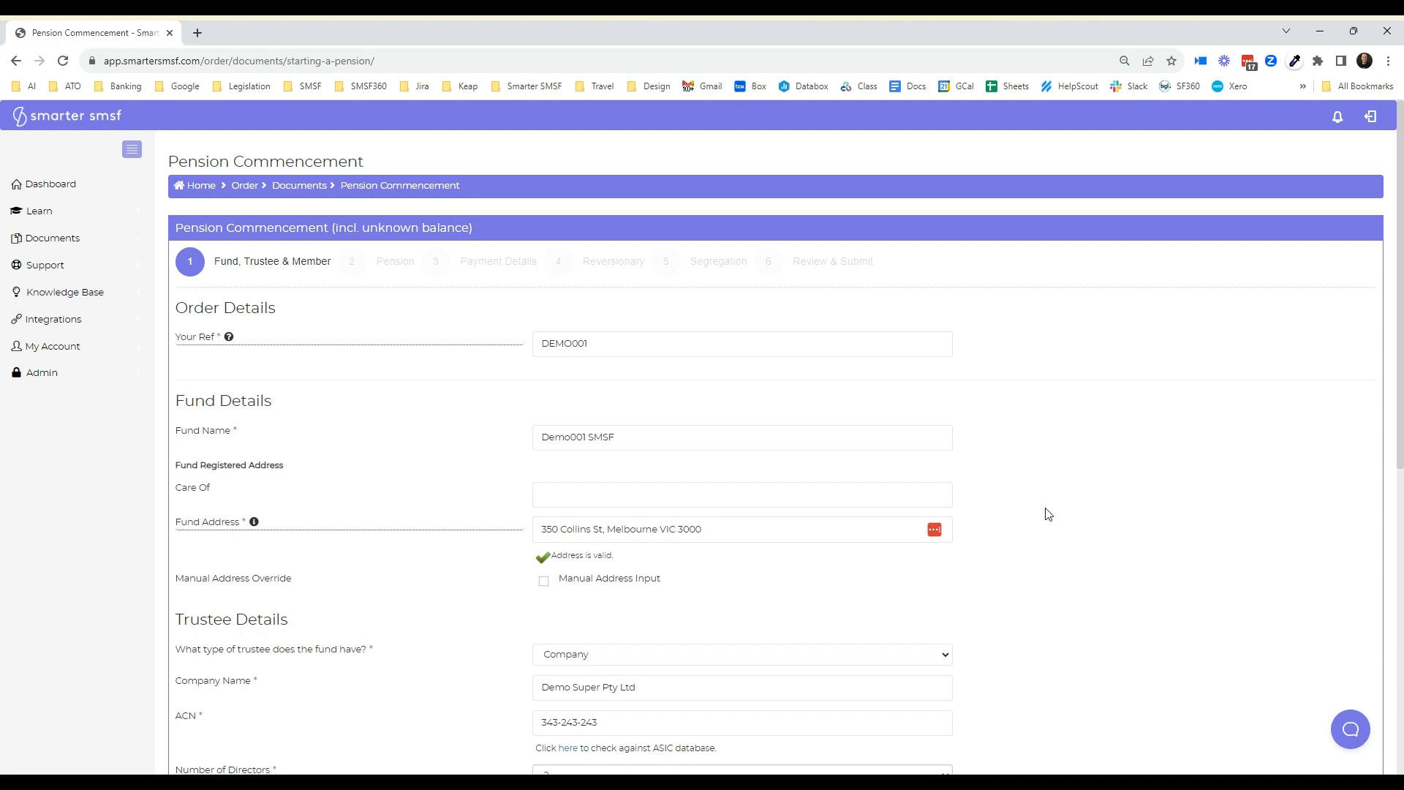
Step: Review the prefilled fund, trustee, director and member details and continue to the pension details
scroll(1049, 439, "down", 1)
scroll(1049, 439, "down", 1)
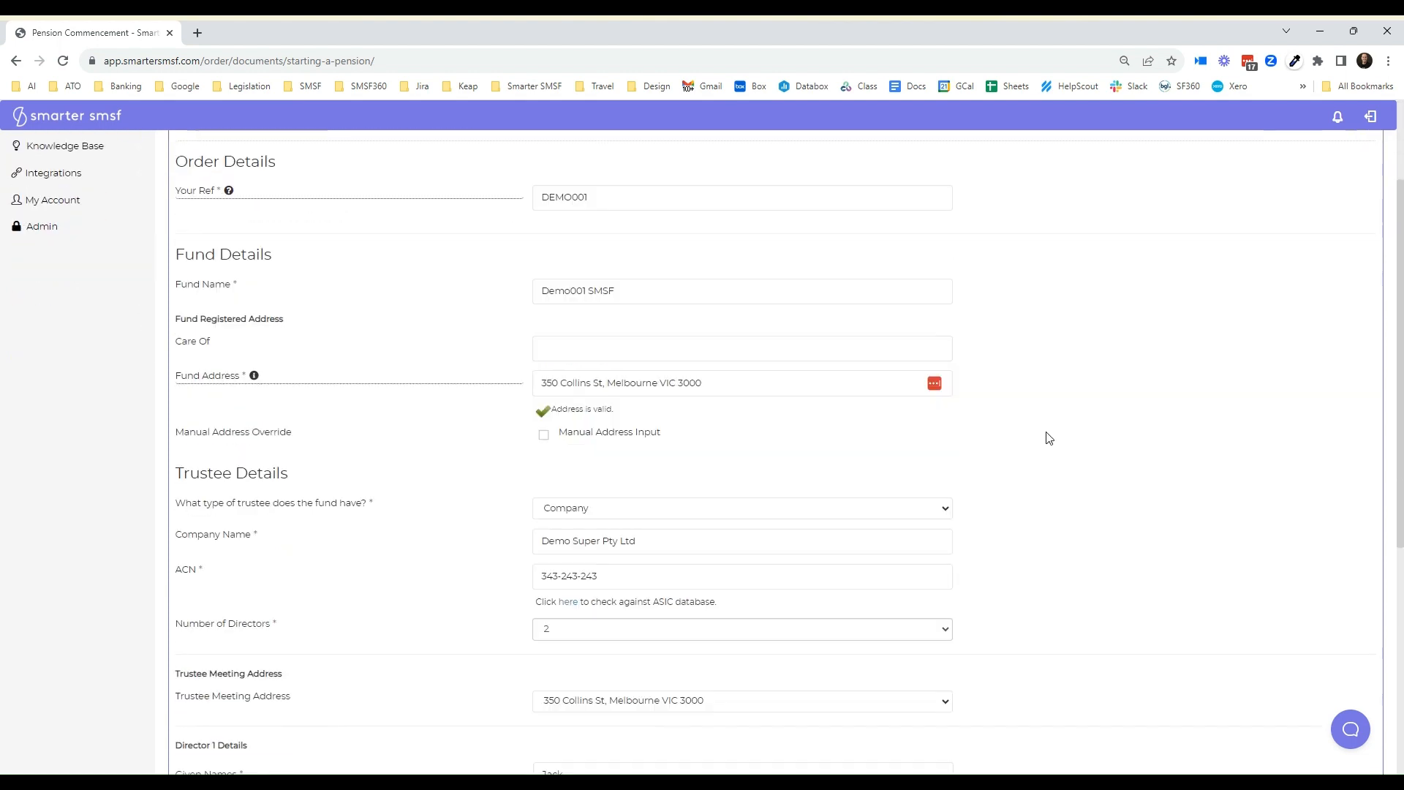
scroll(1076, 409, "down", 2)
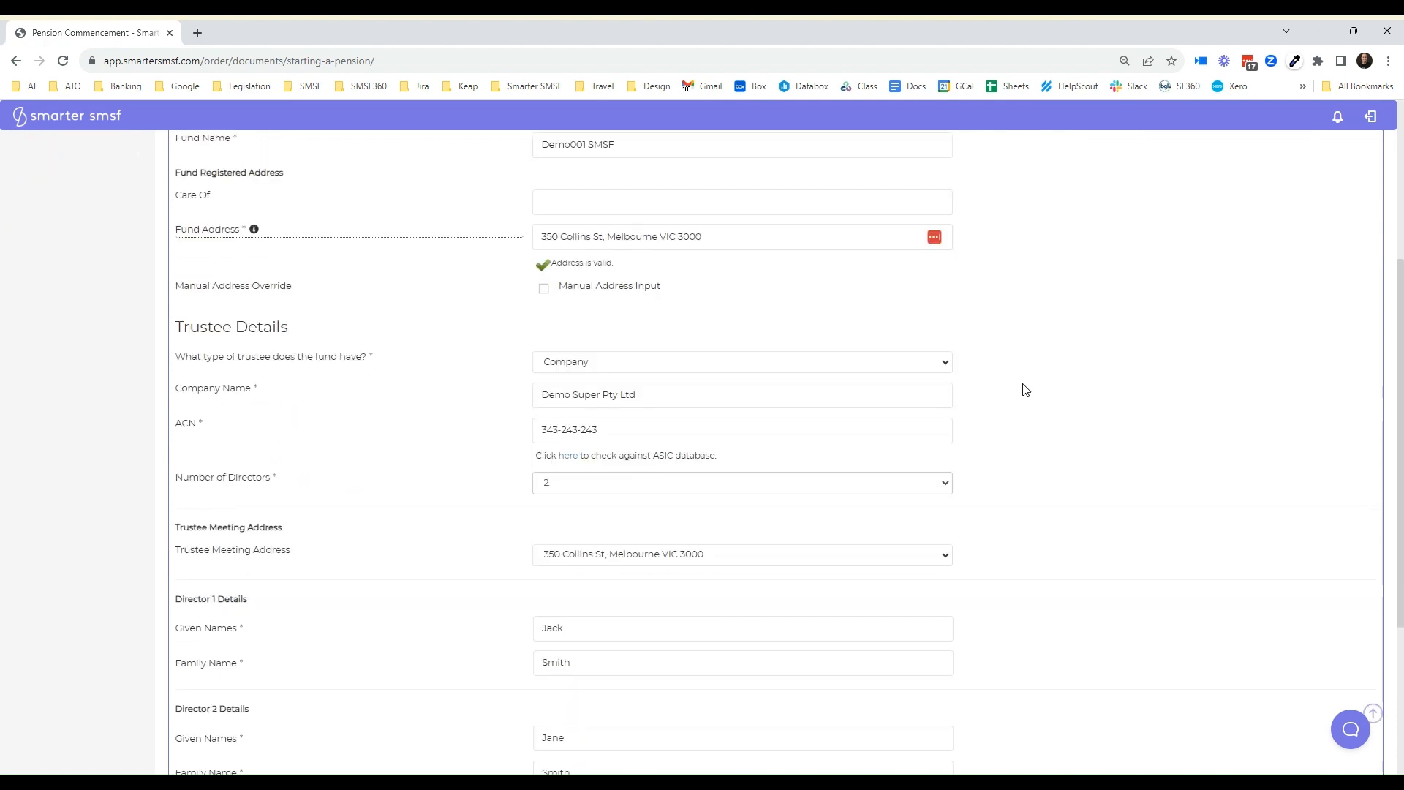
scroll(1042, 376, "down", 1)
scroll(1042, 376, "down", 3)
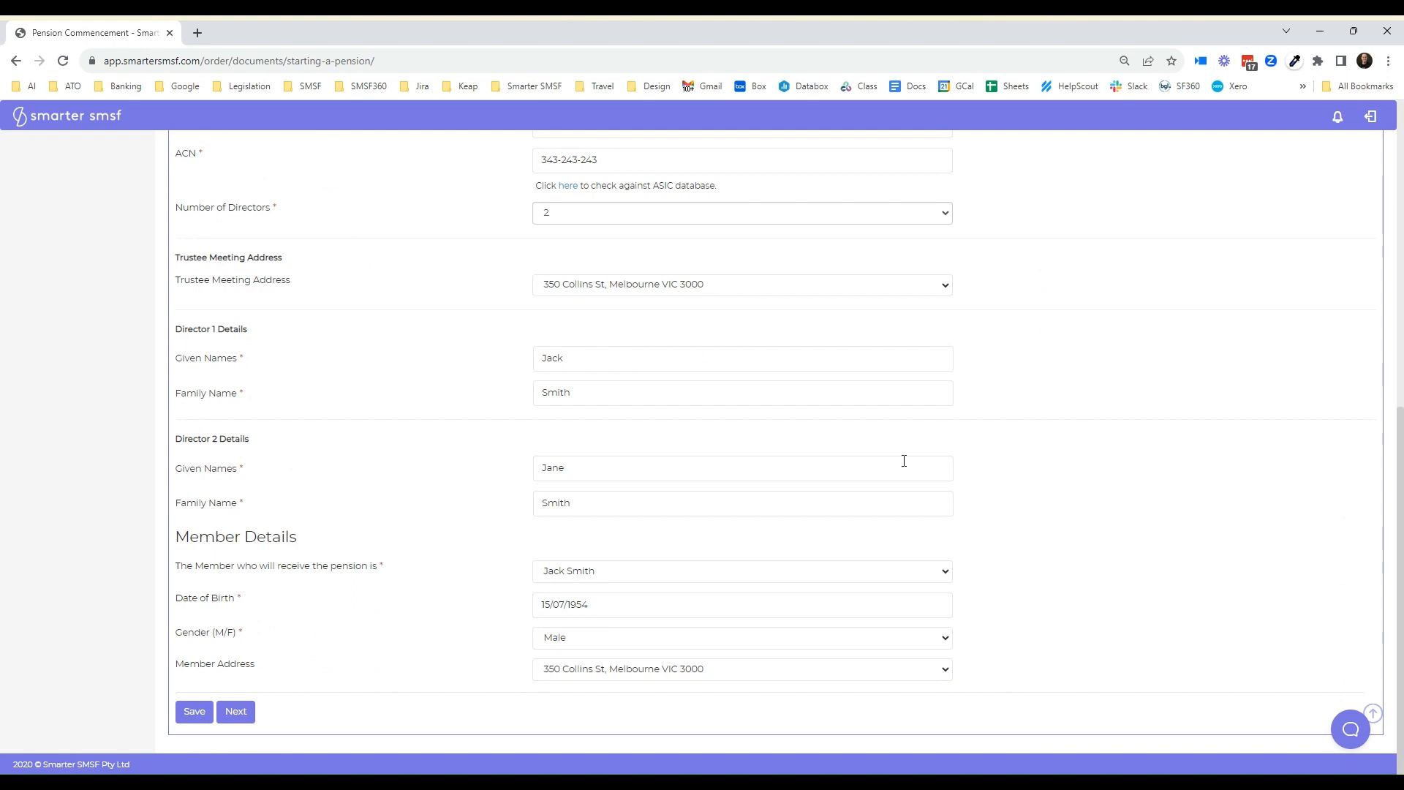
left_click(247, 719)
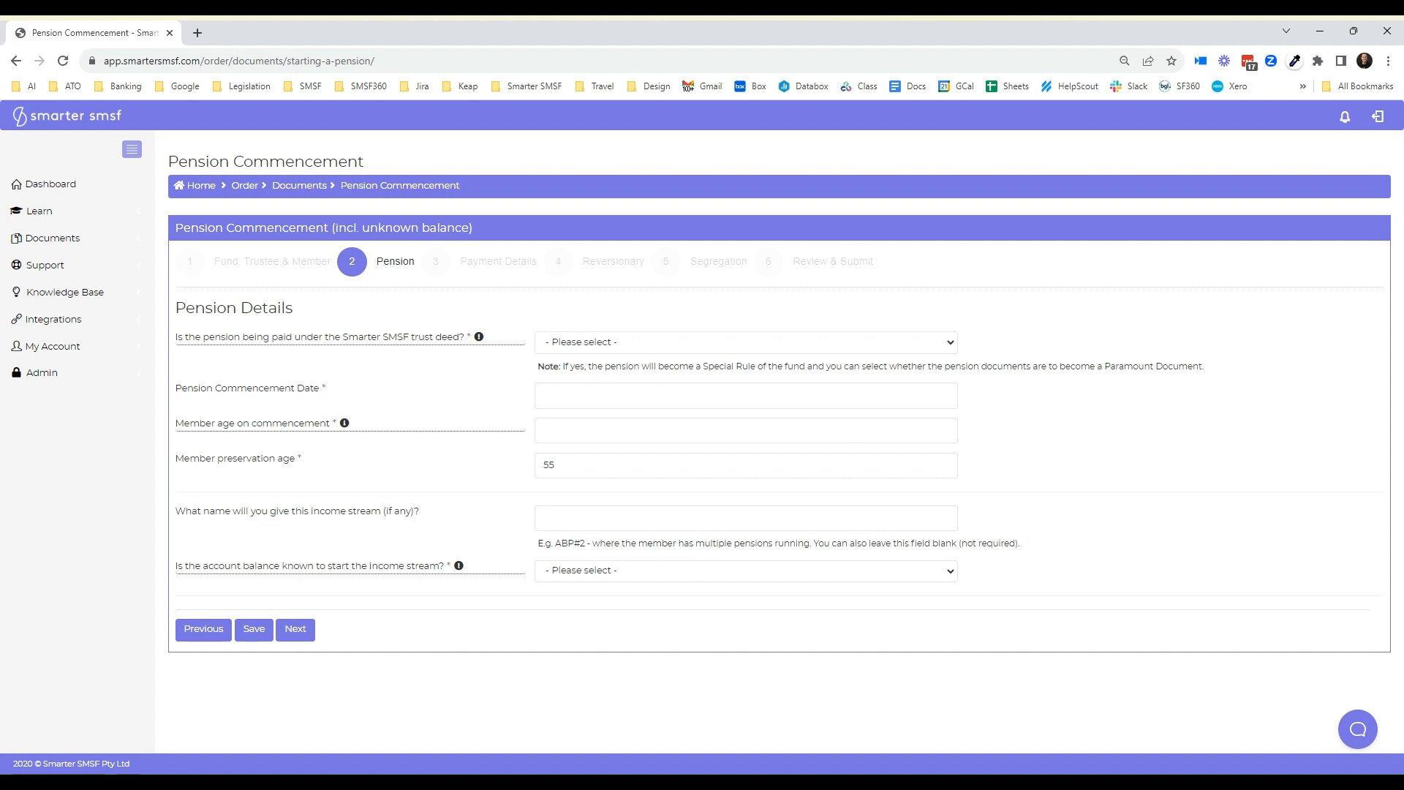
Step: Try answering No to the Smarter SMSF trust deed question and Yes to knowing the specific pension rule
left_click(589, 377)
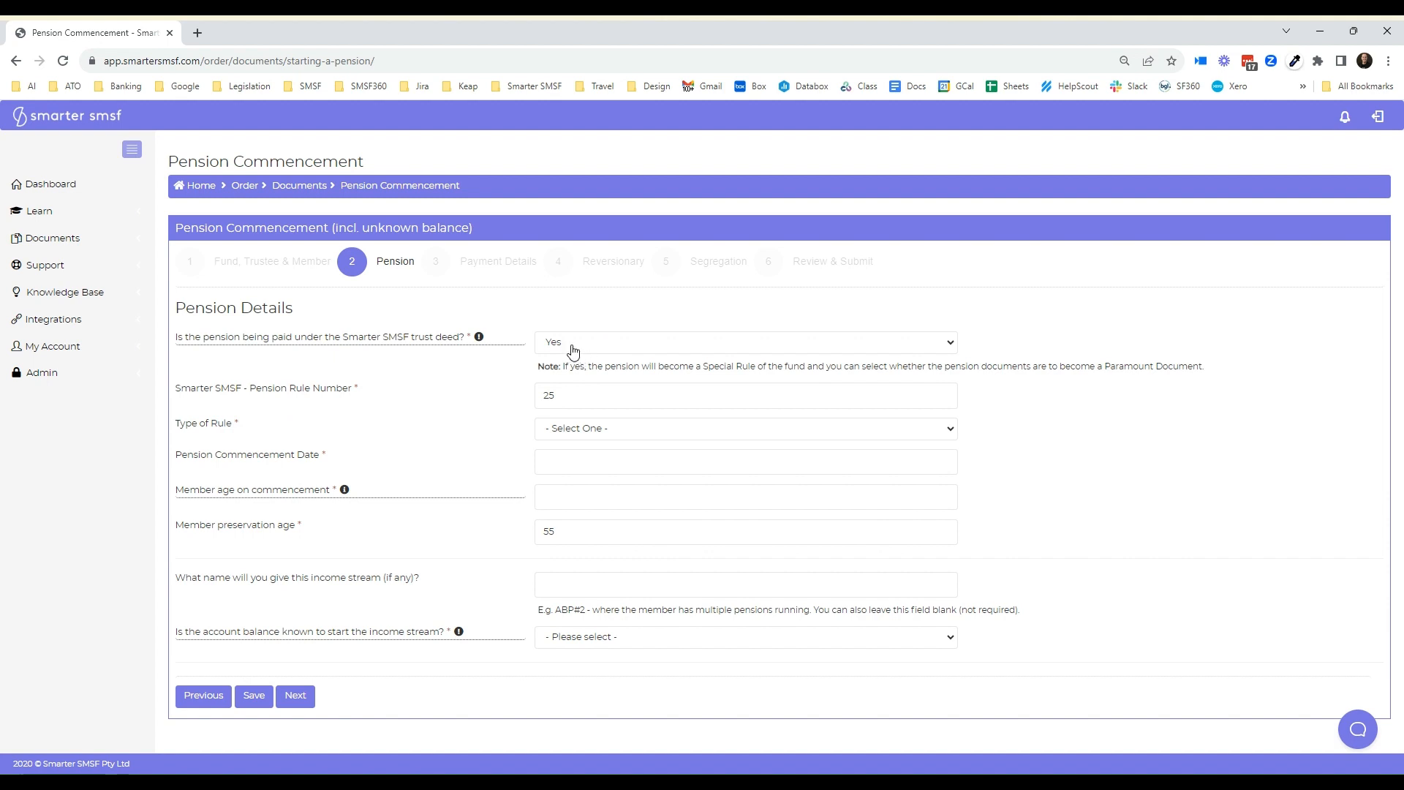
left_click(573, 344)
left_click(576, 391)
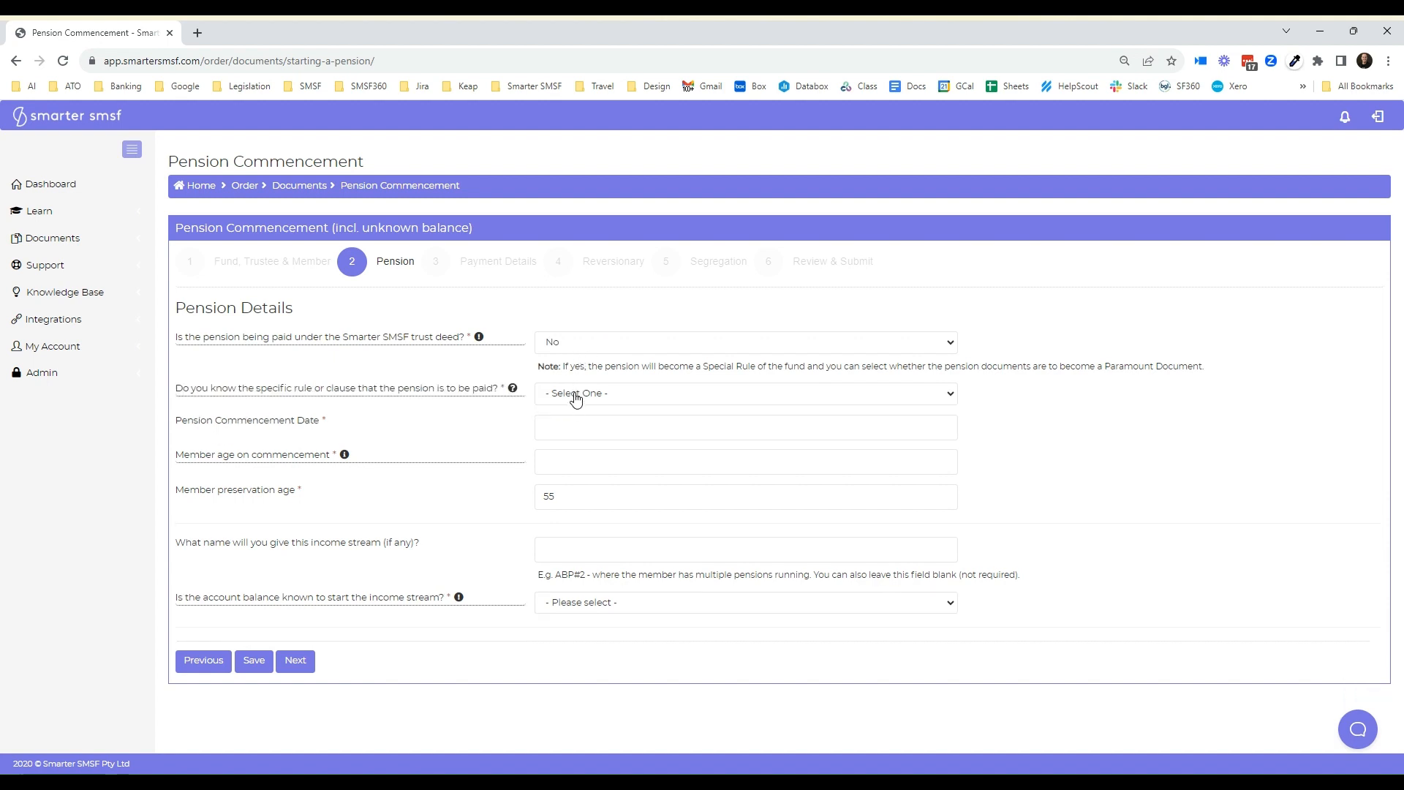
left_click(567, 439)
left_click(566, 420)
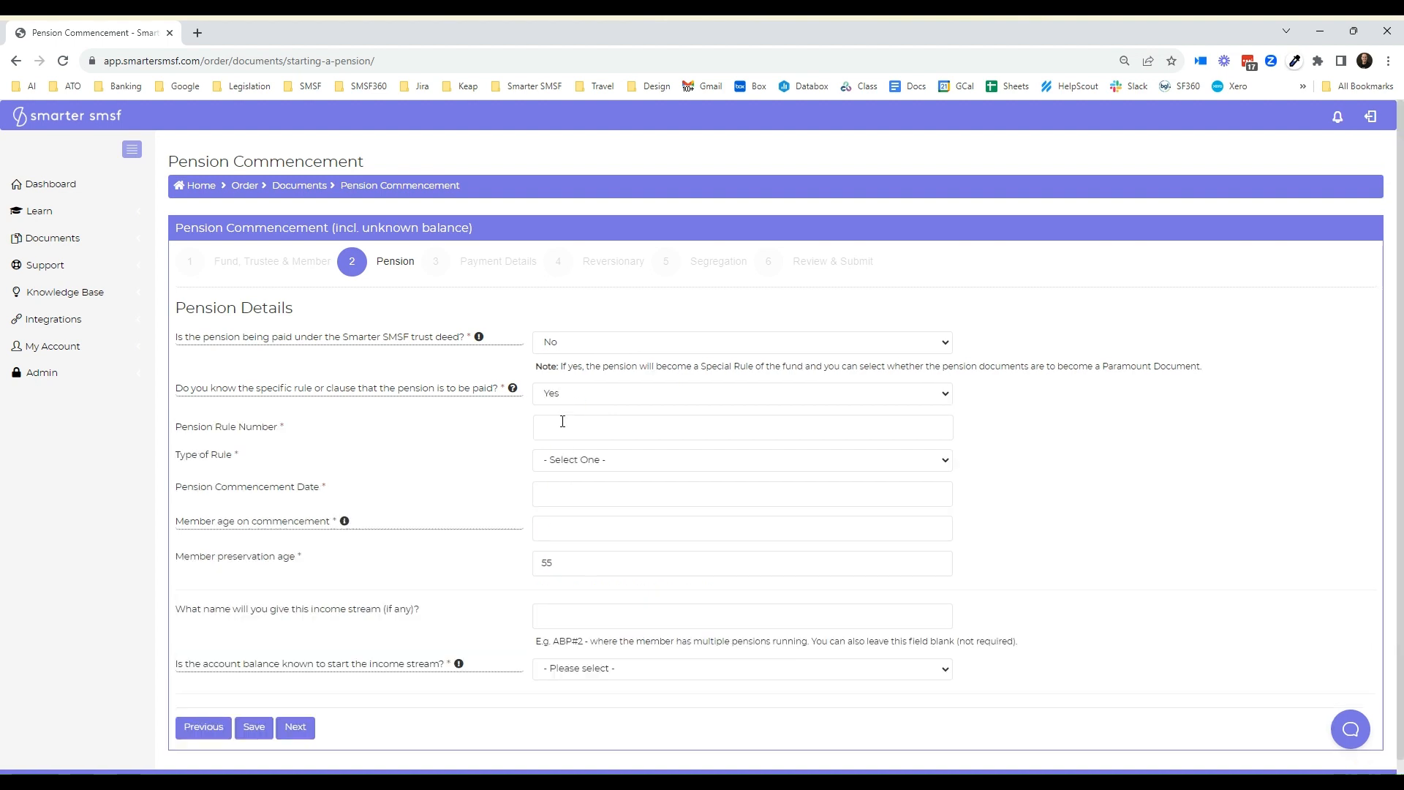
Step: Mark the pension as paid under the Smarter SMSF trust deed, with Rule as the type of rule
left_click(561, 376)
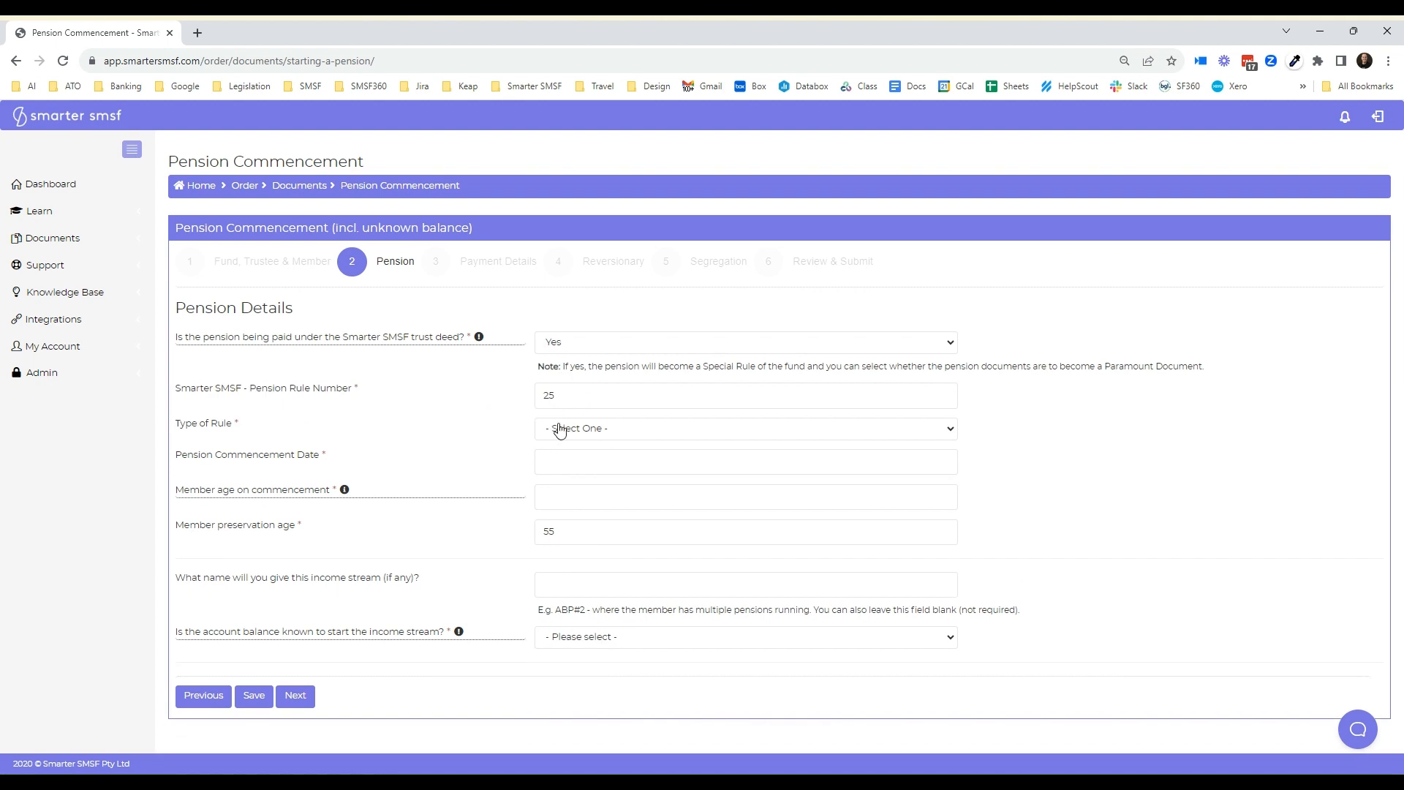
left_click(573, 460)
Step: Set the pension commencement date to 01/07/2023 and name the income stream ABP#1
left_click(568, 456)
type("01/0")
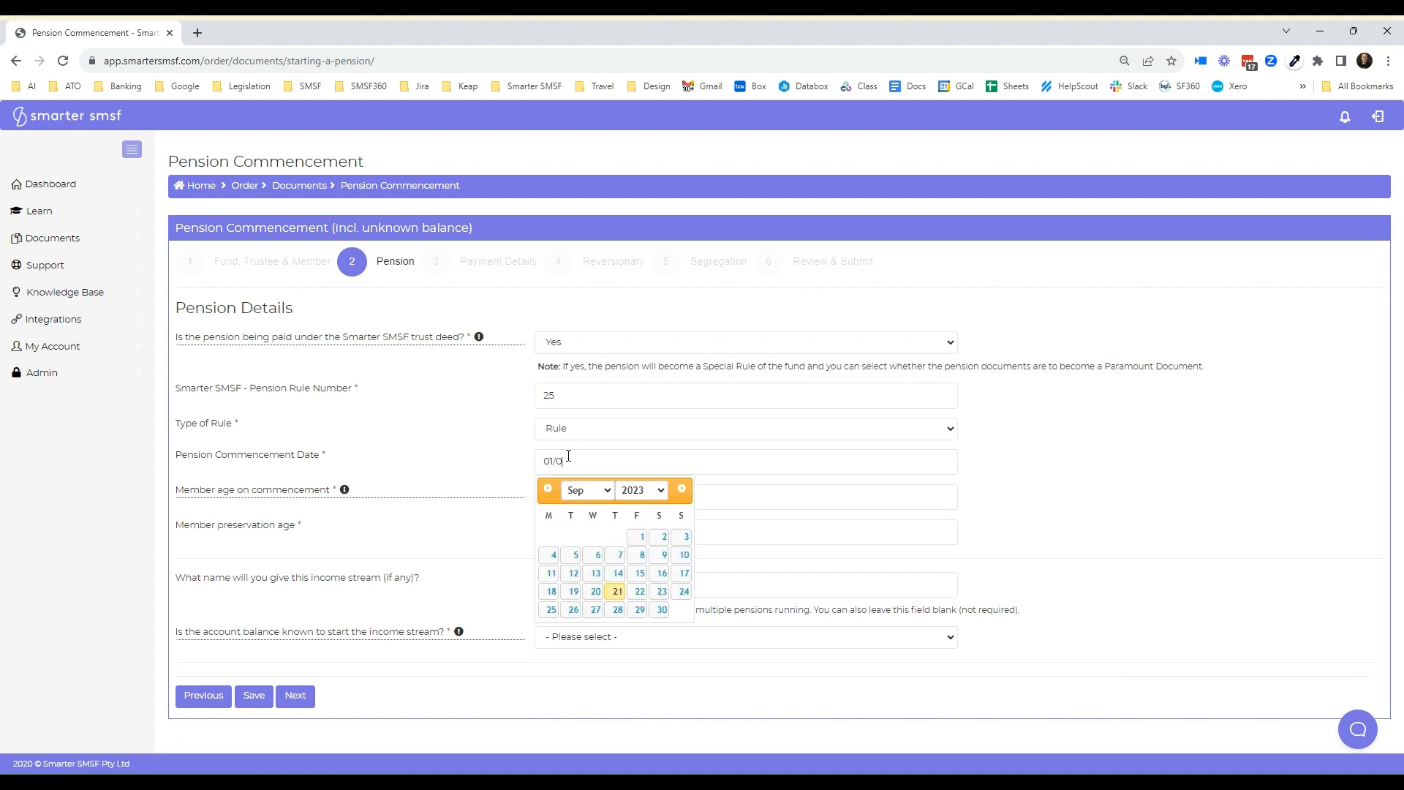
type("7/2023")
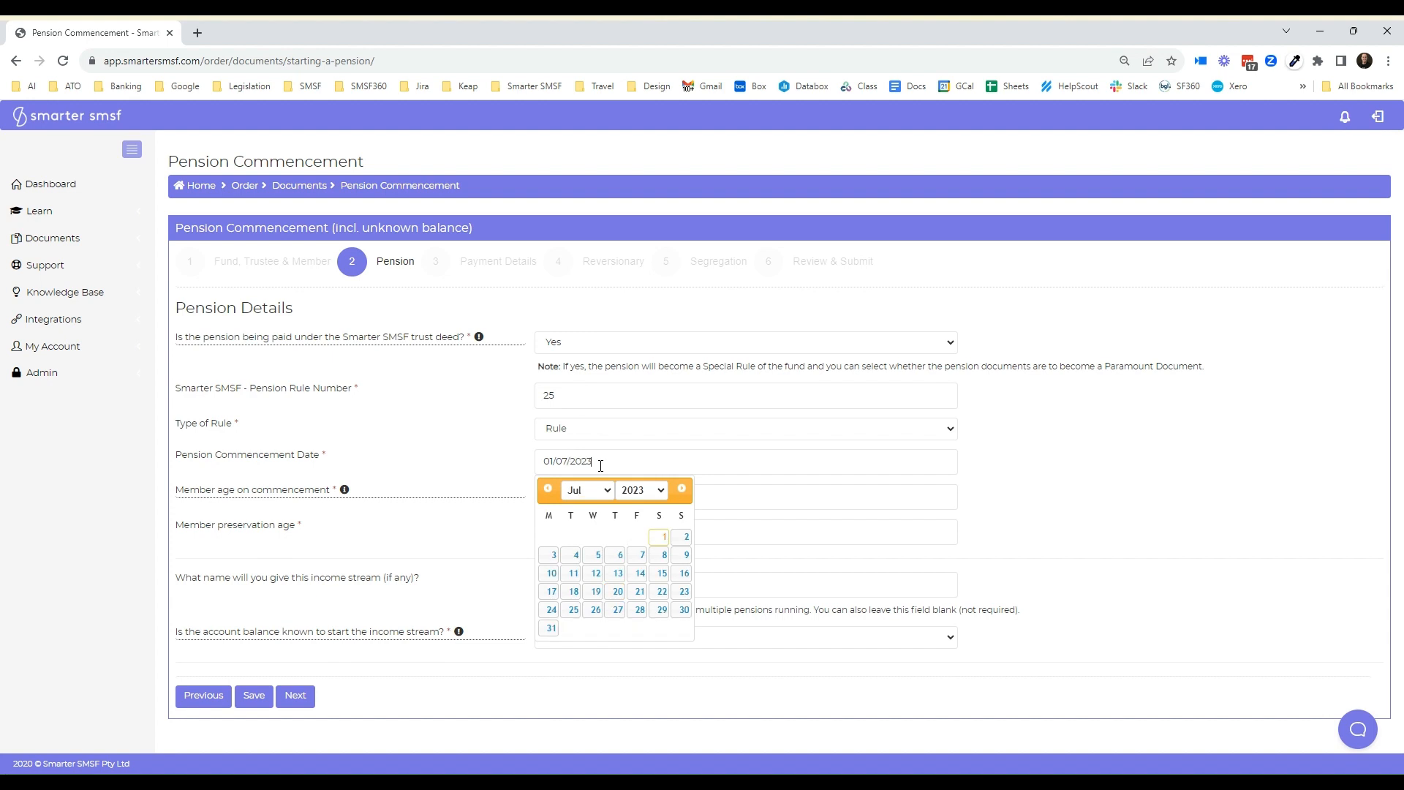
key("Tab")
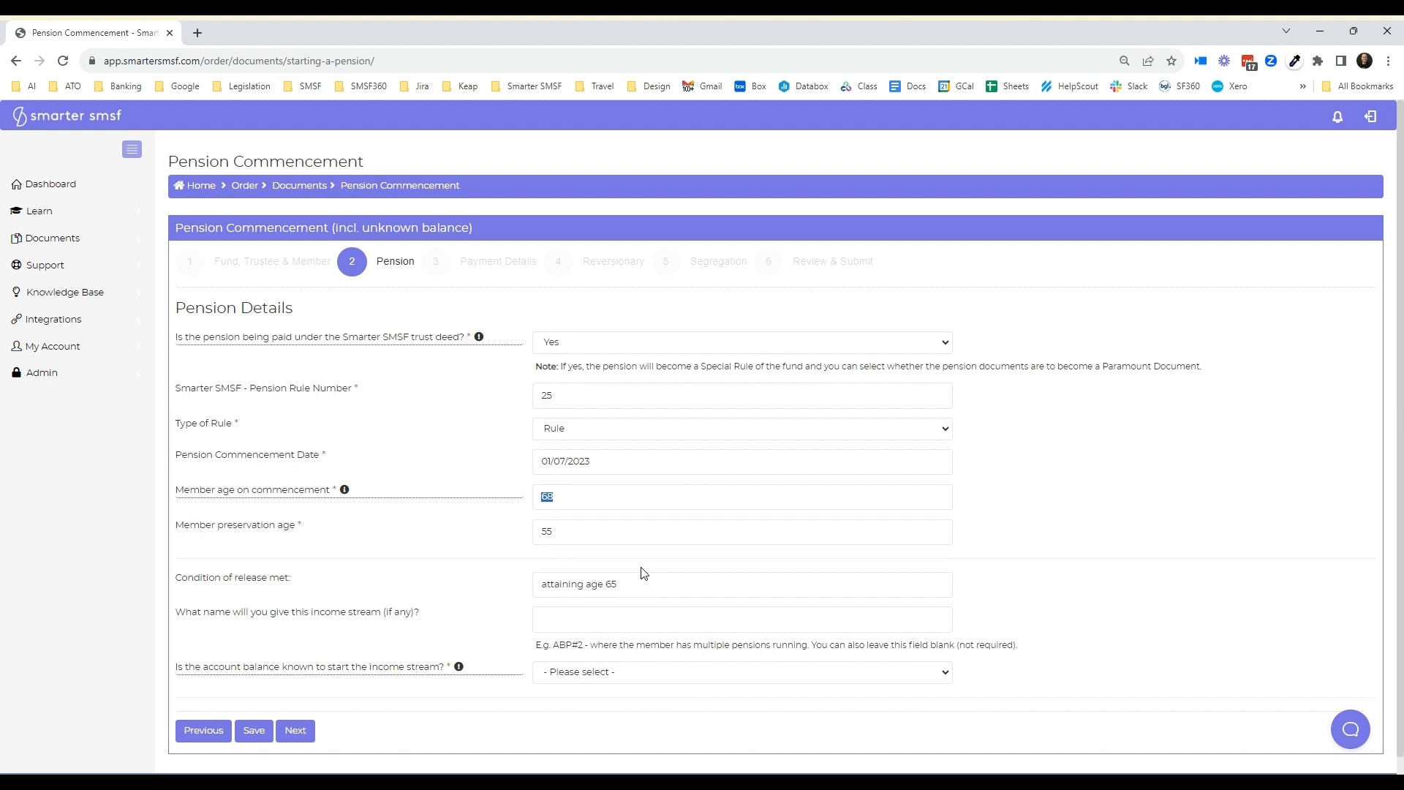
left_click(624, 625)
type("ABP#1")
Step: Try answering Yes to whether the account balance is known and look over the tax component fields
scroll(625, 362, "down", 1)
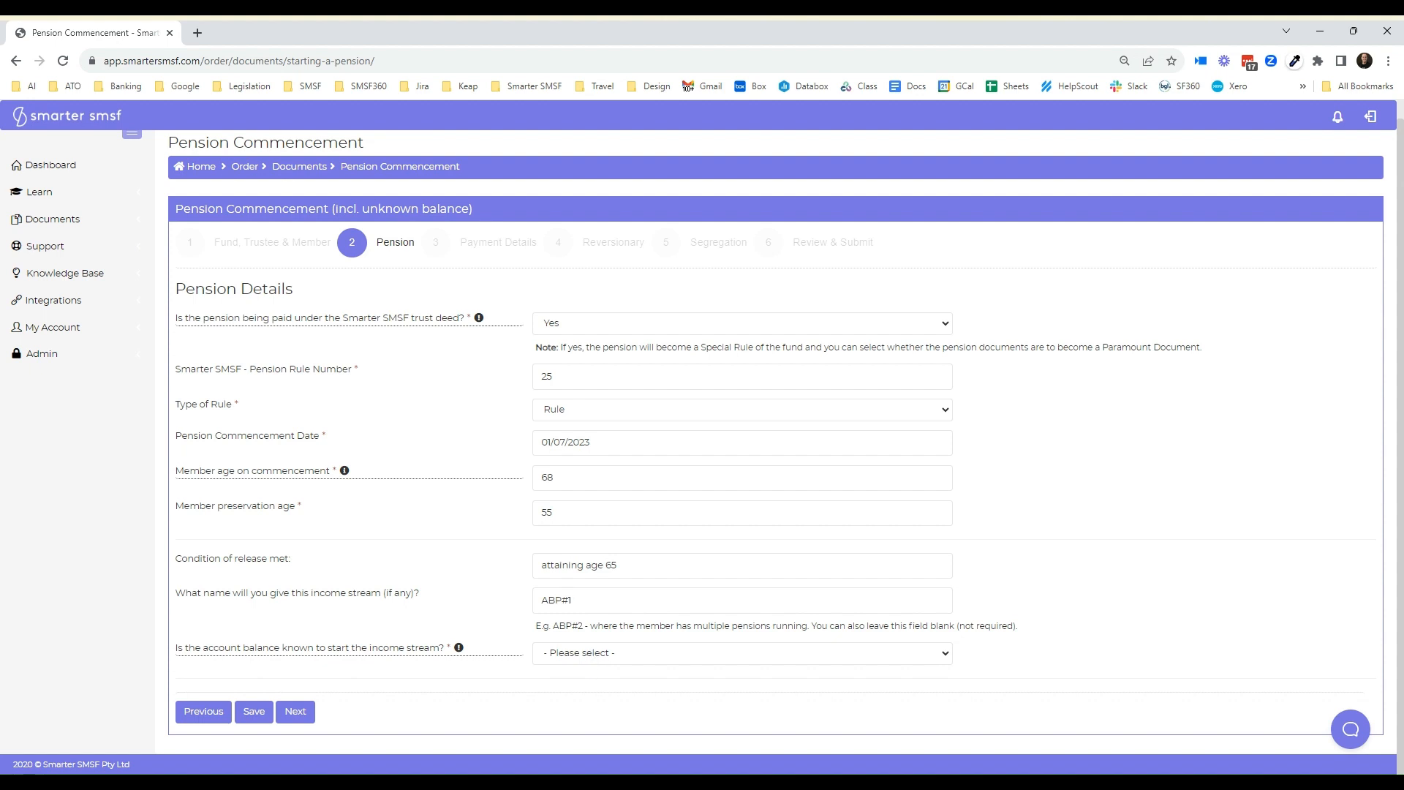
key("Down")
scroll(728, 512, "down", 2)
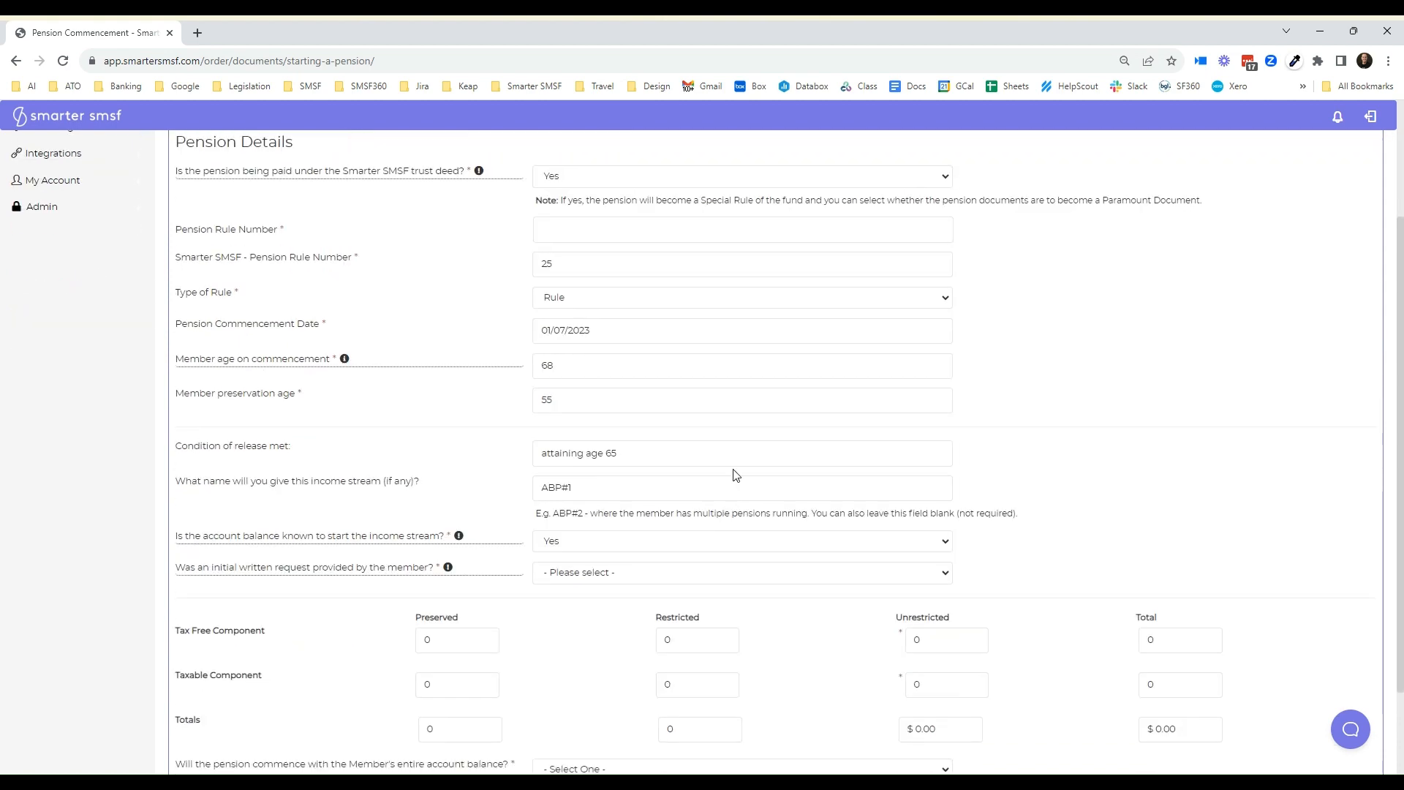
scroll(735, 475, "down", 2)
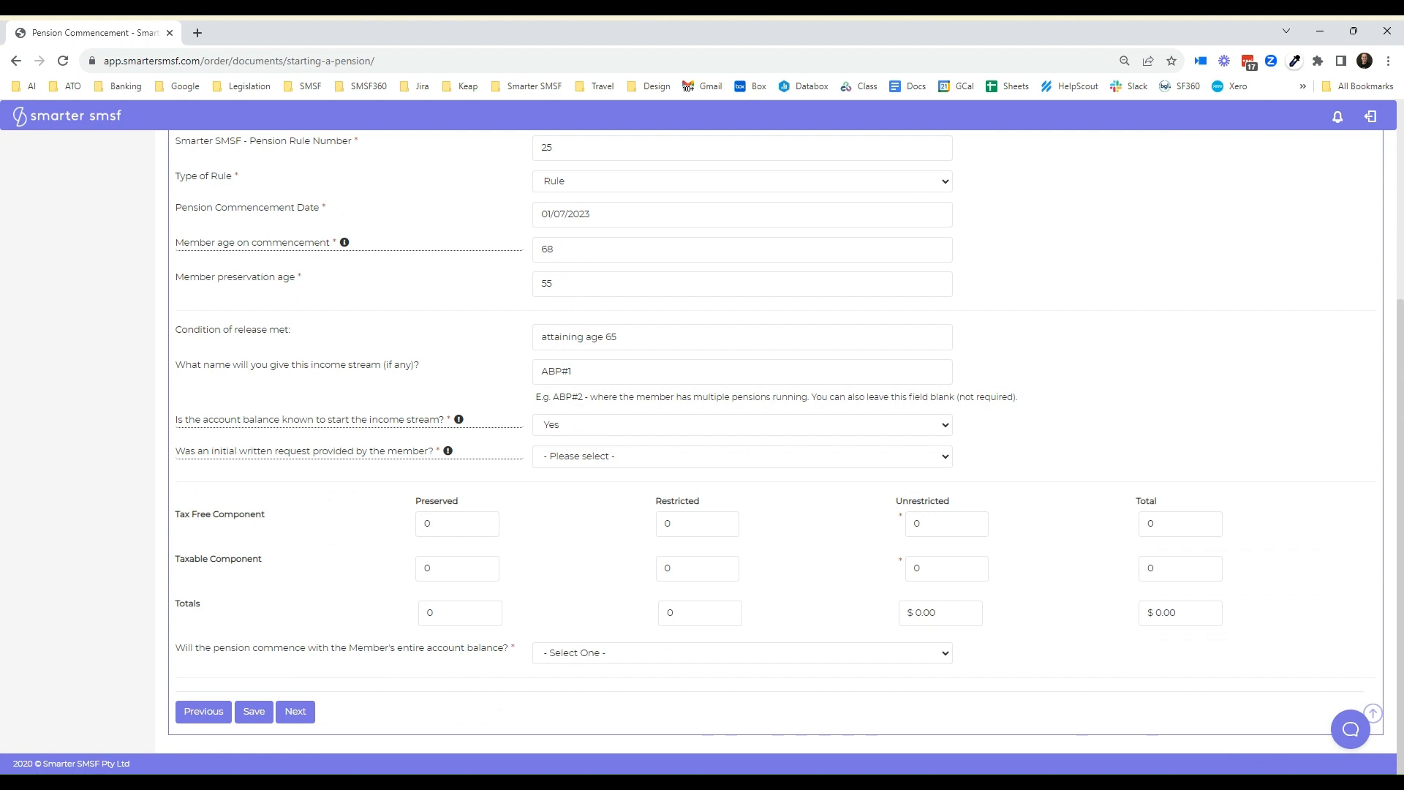
Step: Mark the account balance as unknown, with 2023 financial statements and the member's entire accumulation interest, and continue to the payment details
left_click(591, 432)
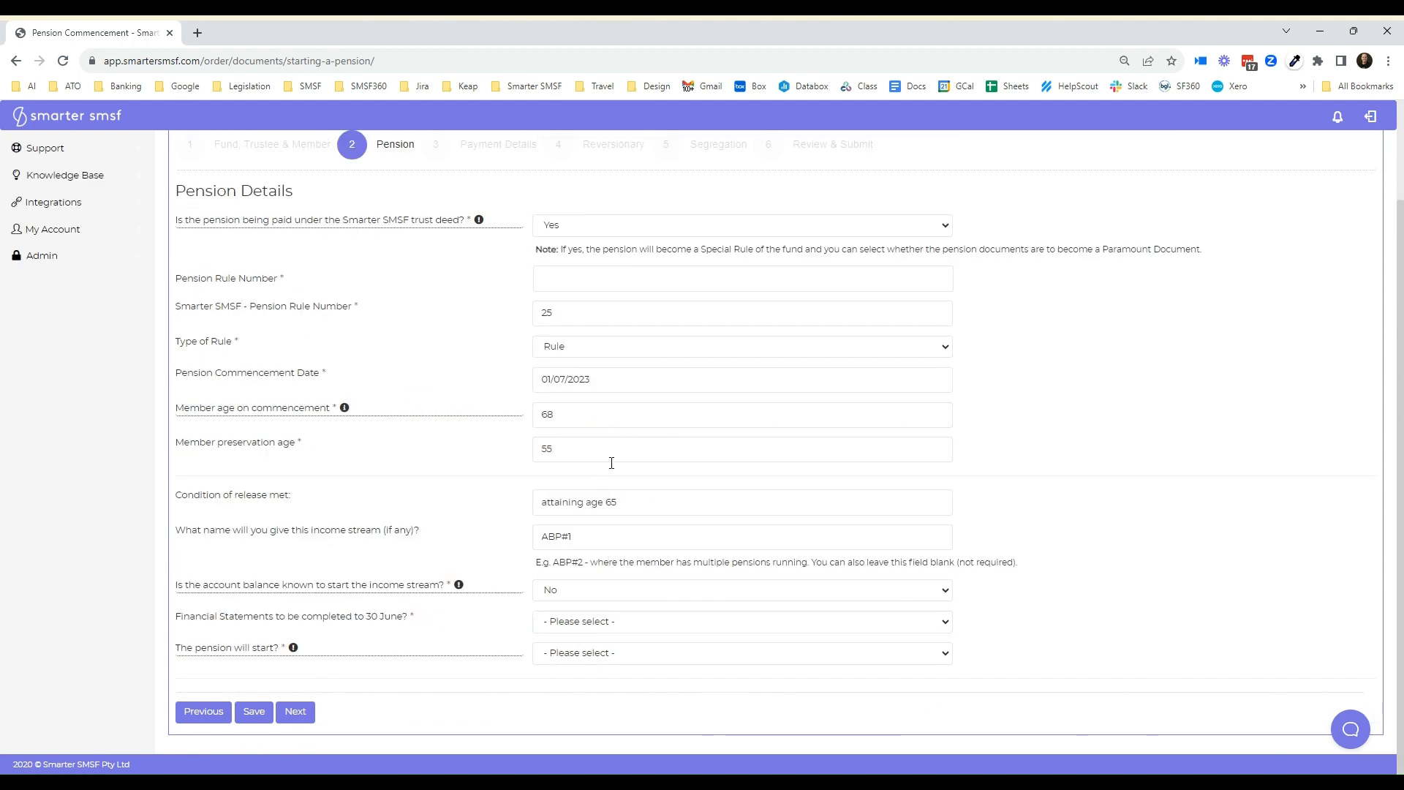
left_click(583, 627)
left_click(655, 636)
left_click(300, 714)
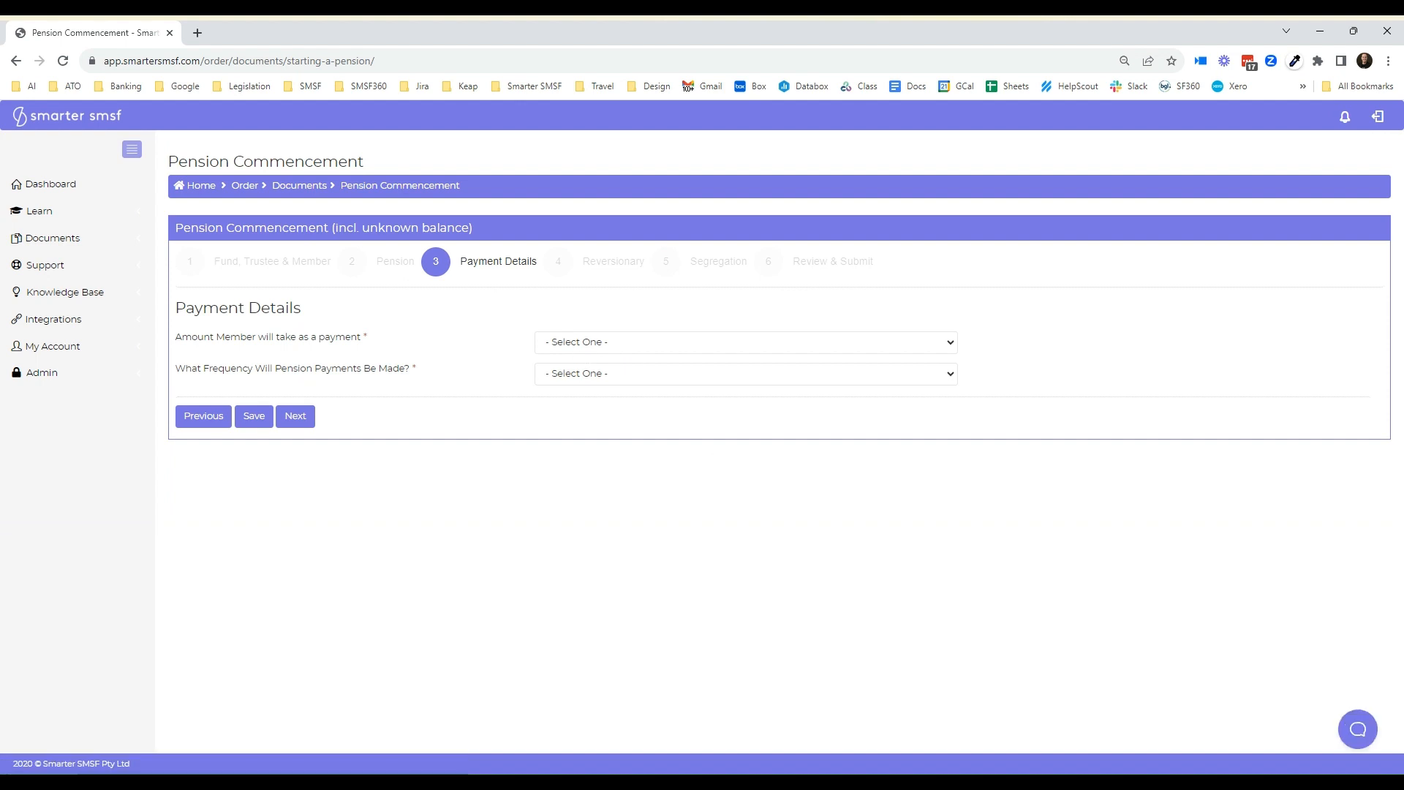
Step: Set the payment to At least Minimum Payment with frequency at the trustee's discretion, and continue to the reversionary details
left_click(600, 374)
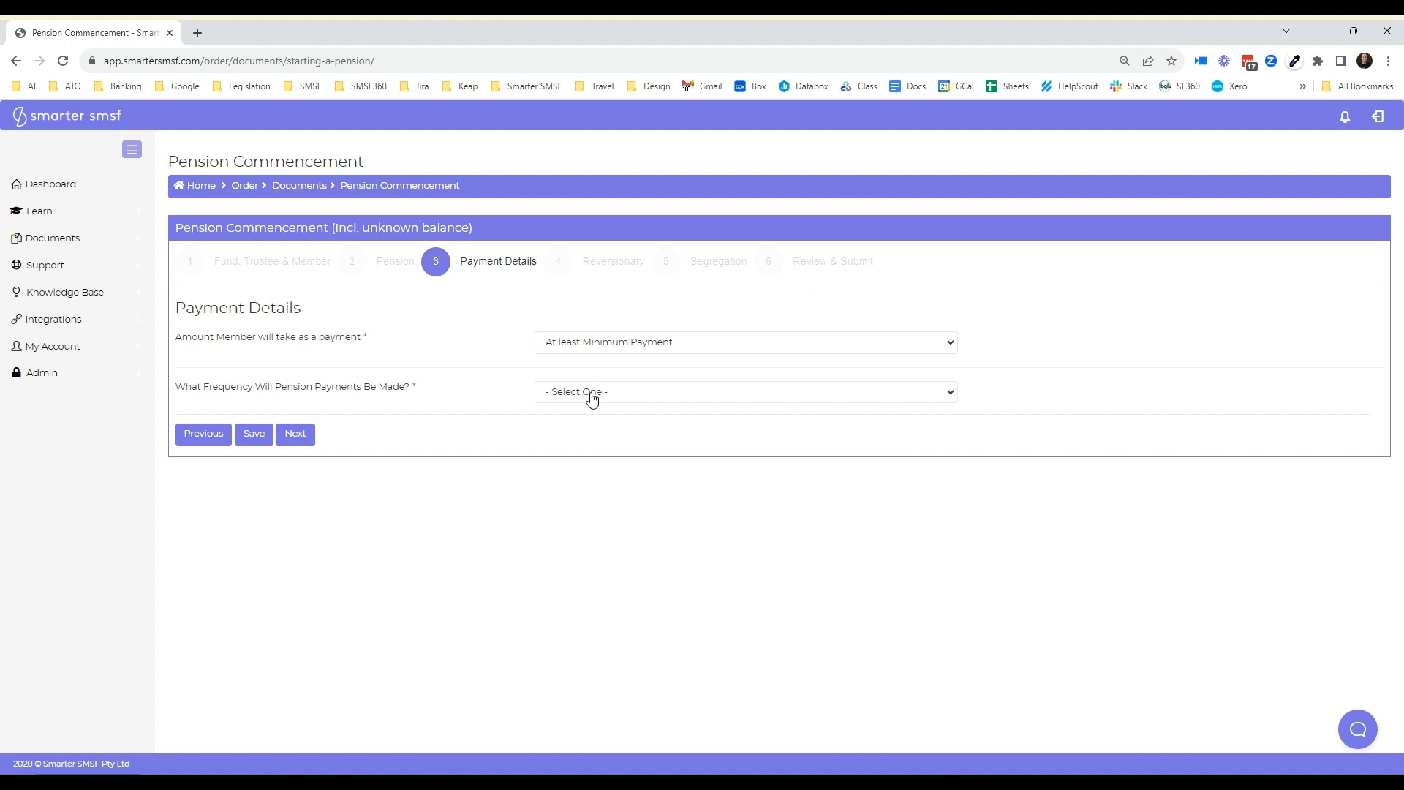
left_click(588, 394)
left_click(599, 481)
left_click(304, 439)
left_click(305, 439)
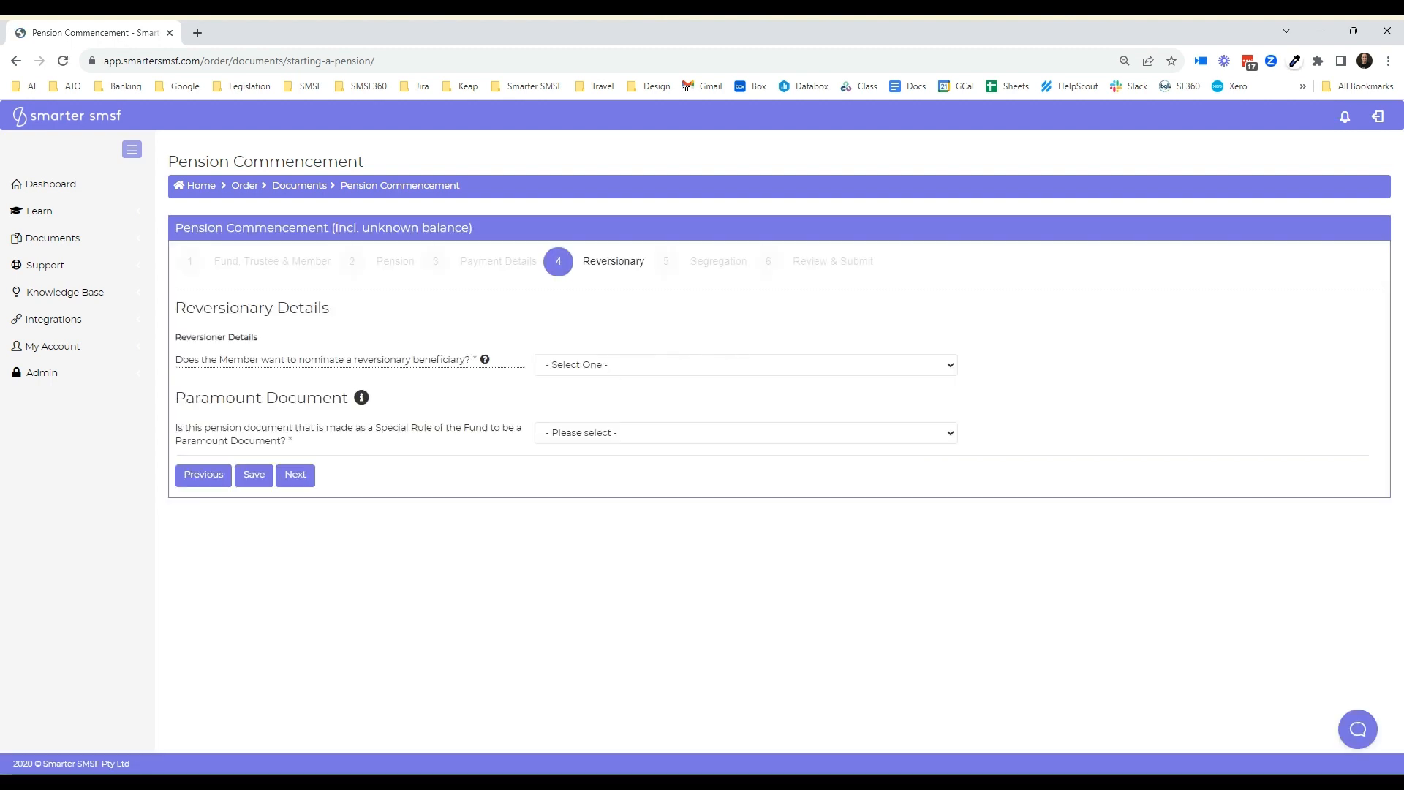
Step: Nominate a reversionary beneficiary by entering their full name, with relationship Spouse and a reversionary level of 100%
left_click(591, 416)
left_click(556, 396)
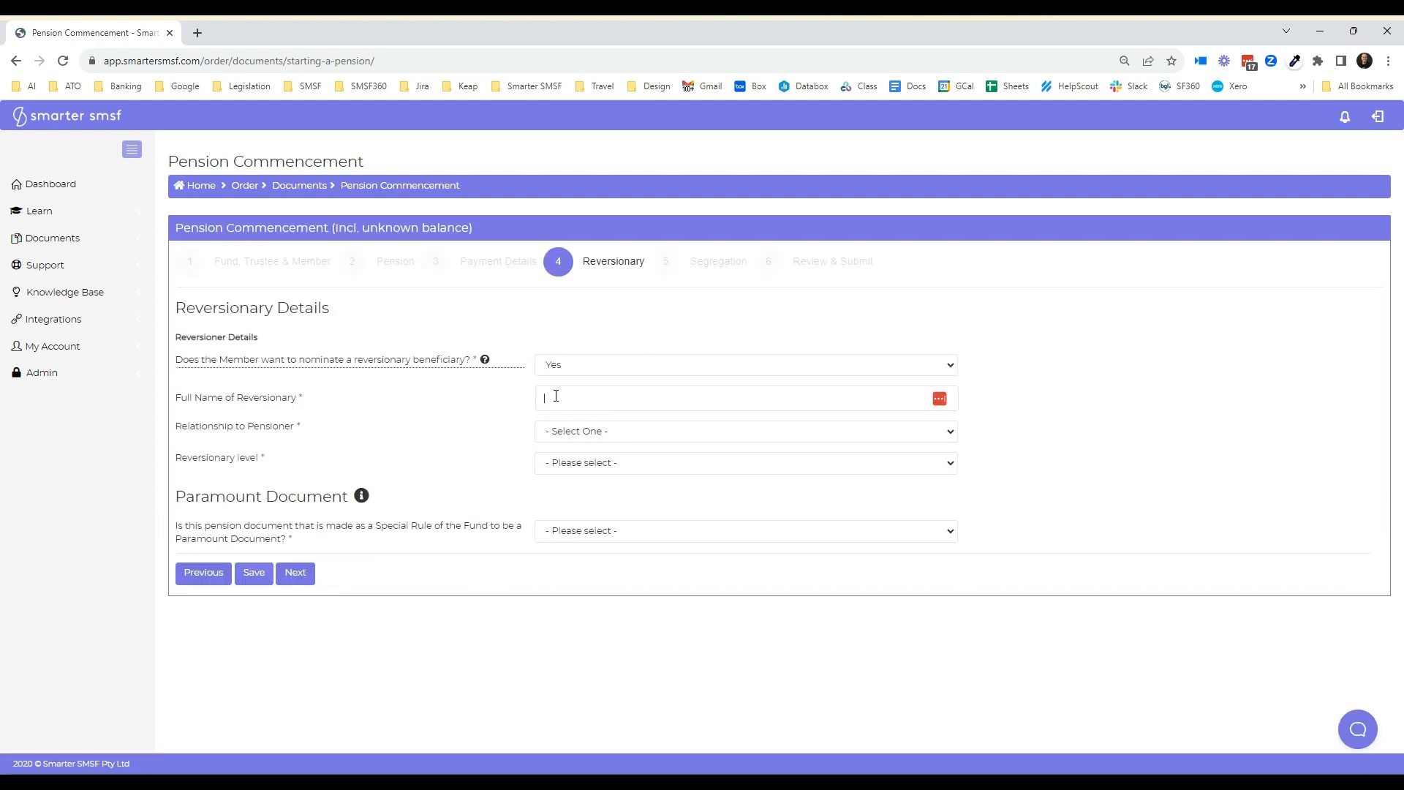
type("Jane Smith")
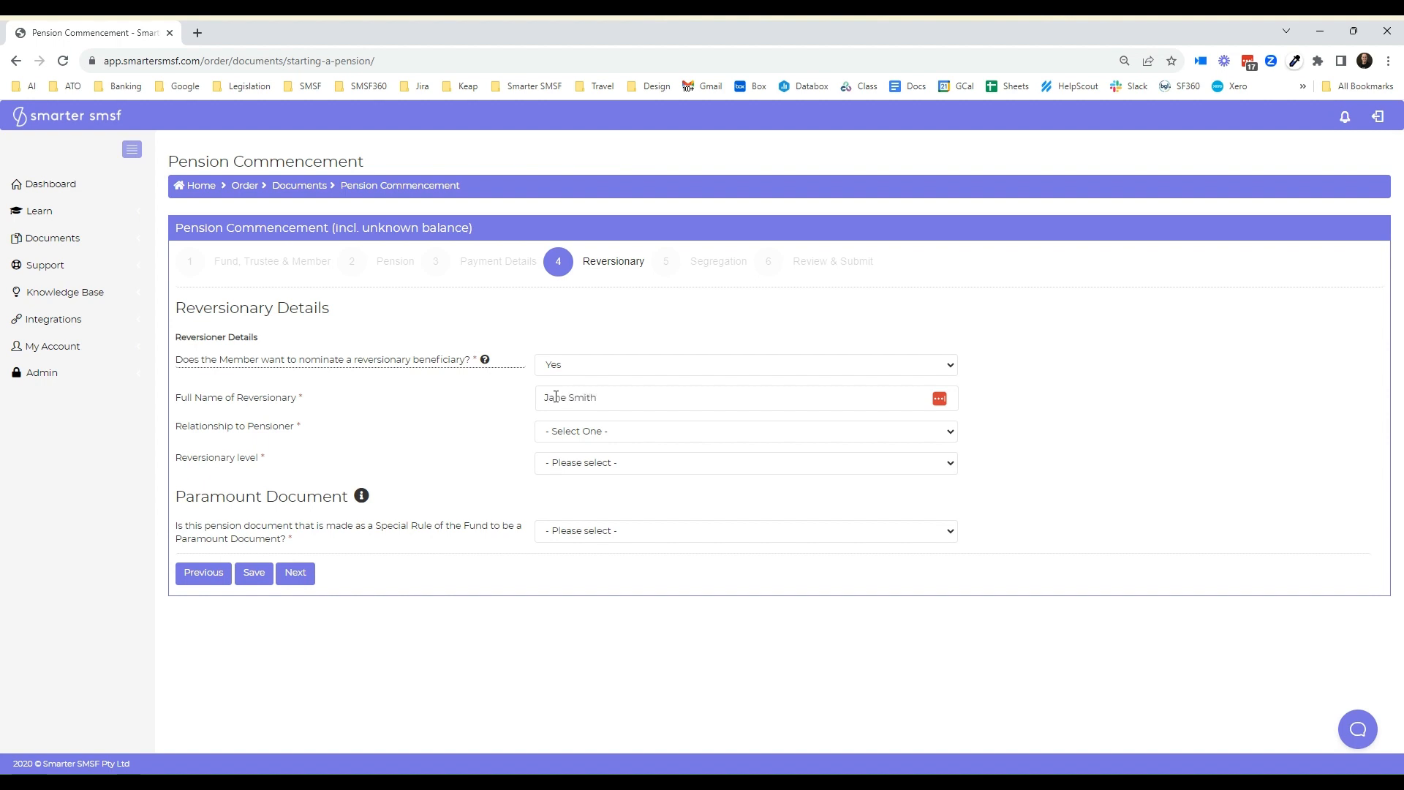
key("Tab")
key("s")
key("Tab")
key("p")
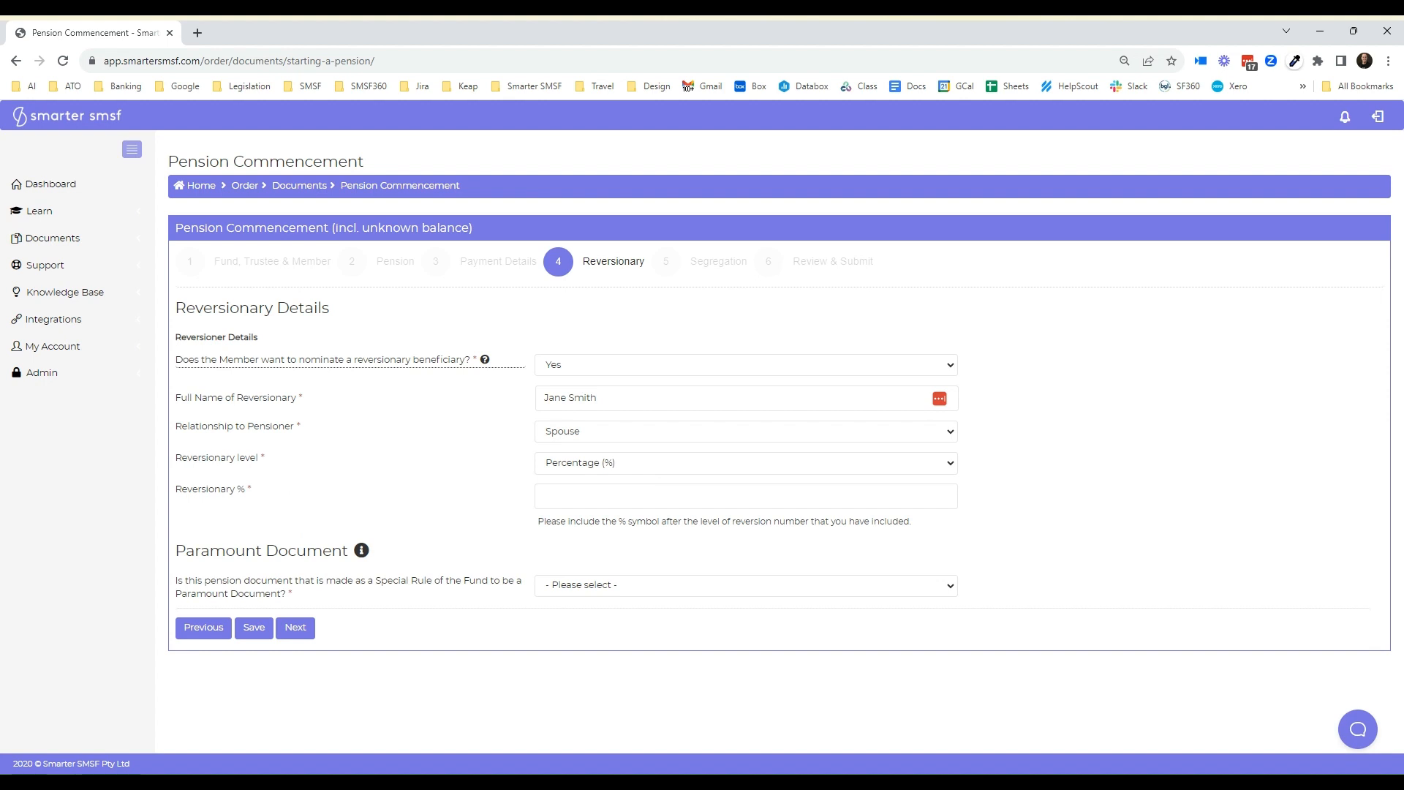
type("100%")
Step: Read the Paramount Document explanation, make the pension a Paramount Document and continue to segregation
left_click(362, 550)
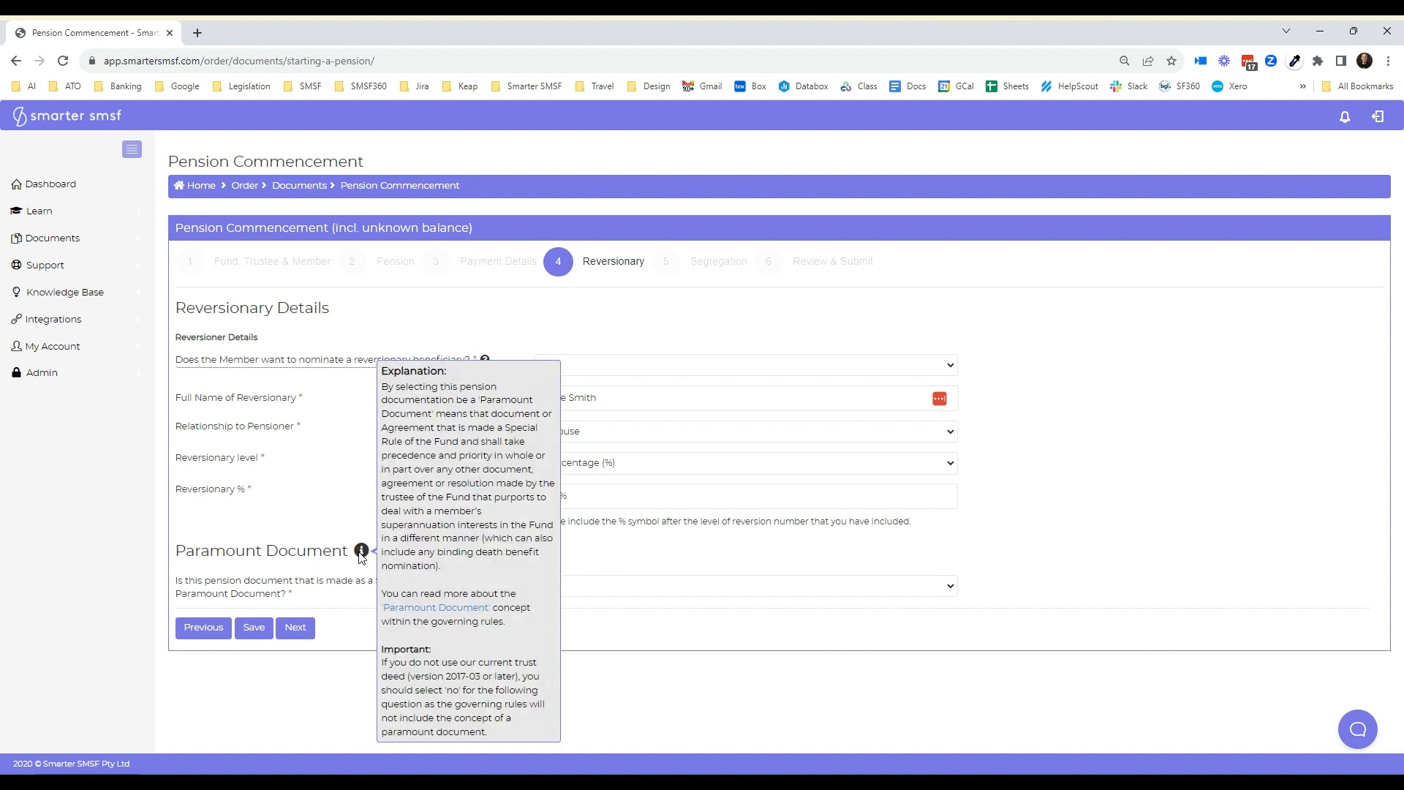
left_click(741, 565)
left_click(296, 628)
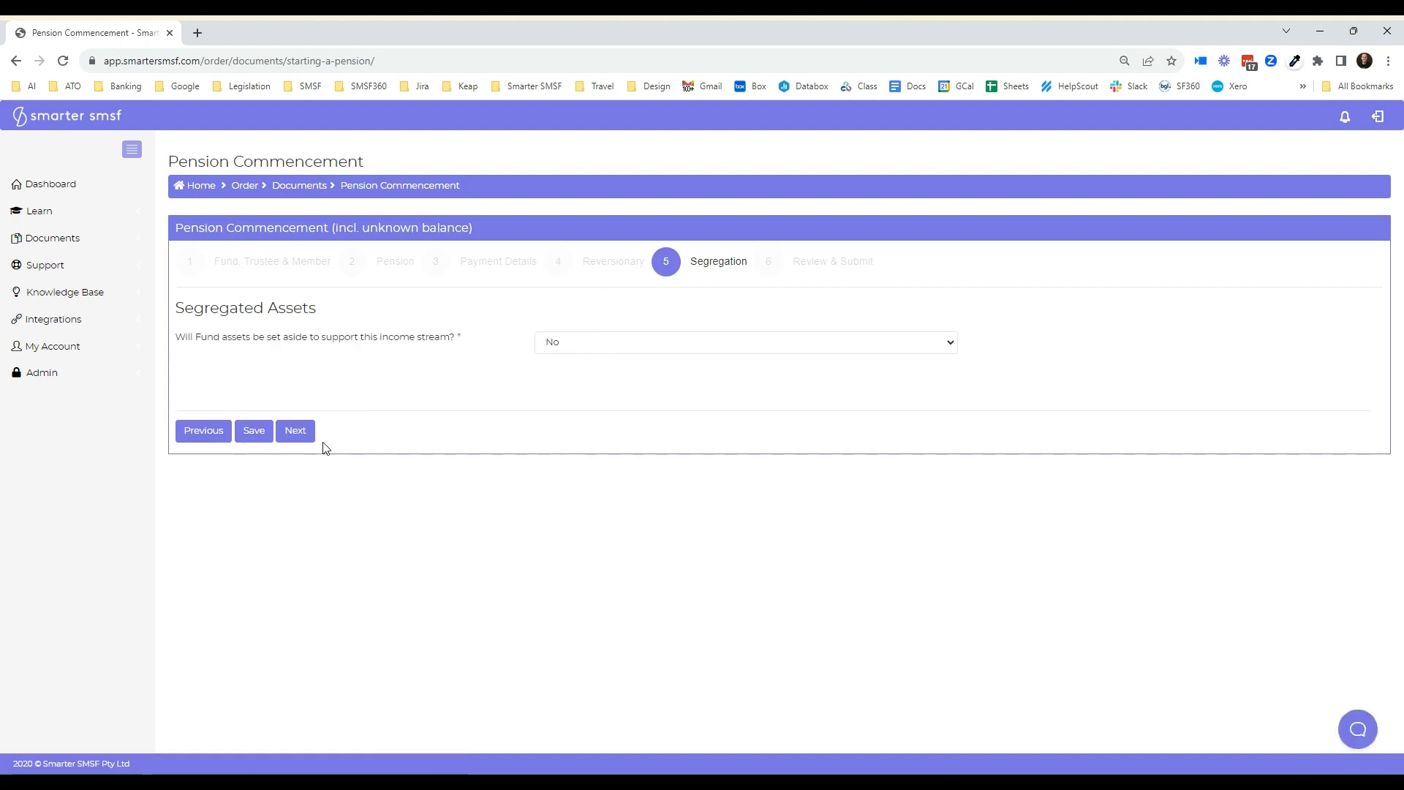
Step: Keep No for setting fund assets aside, then review and submit the pension commencement order
left_click(304, 435)
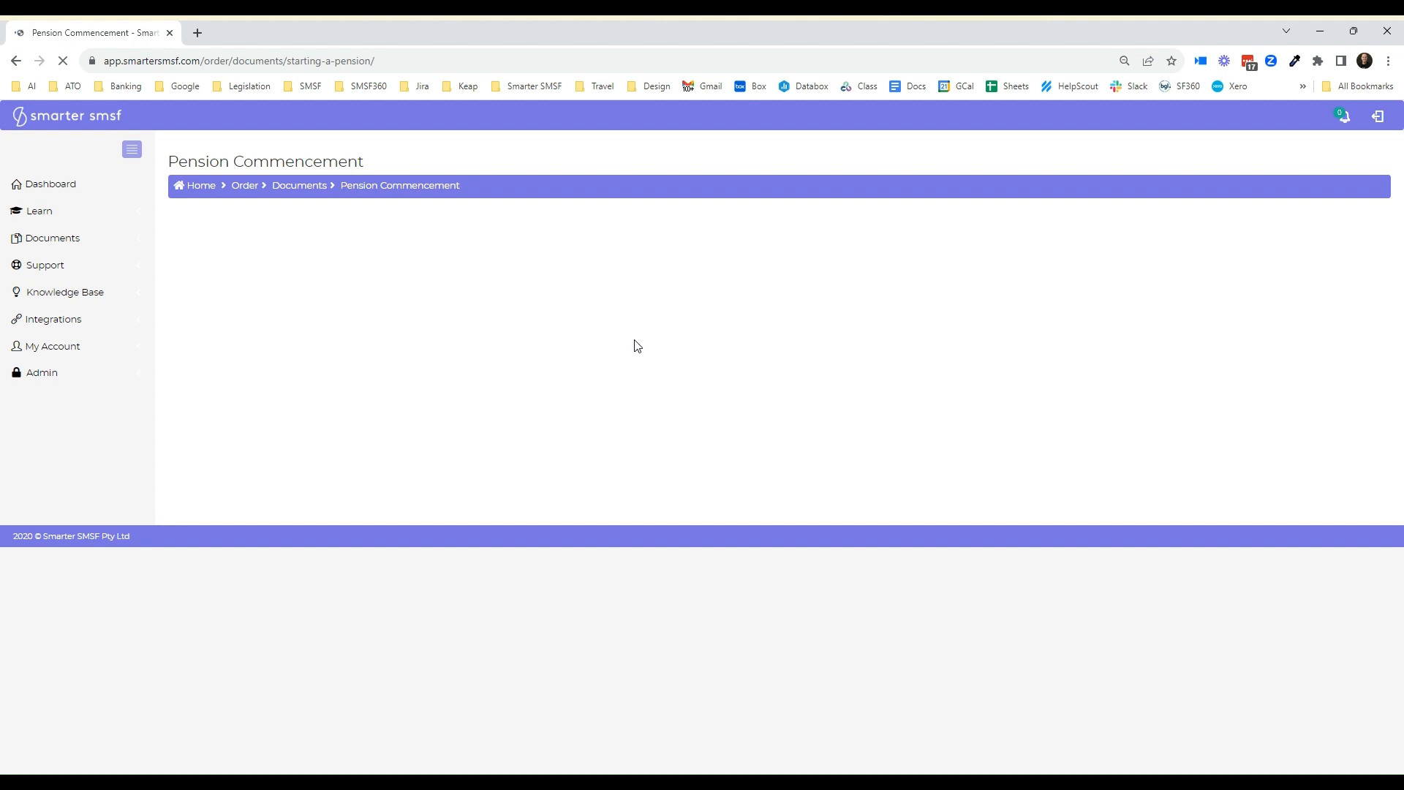
scroll(633, 344, "down", 7)
scroll(517, 340, "down", 20)
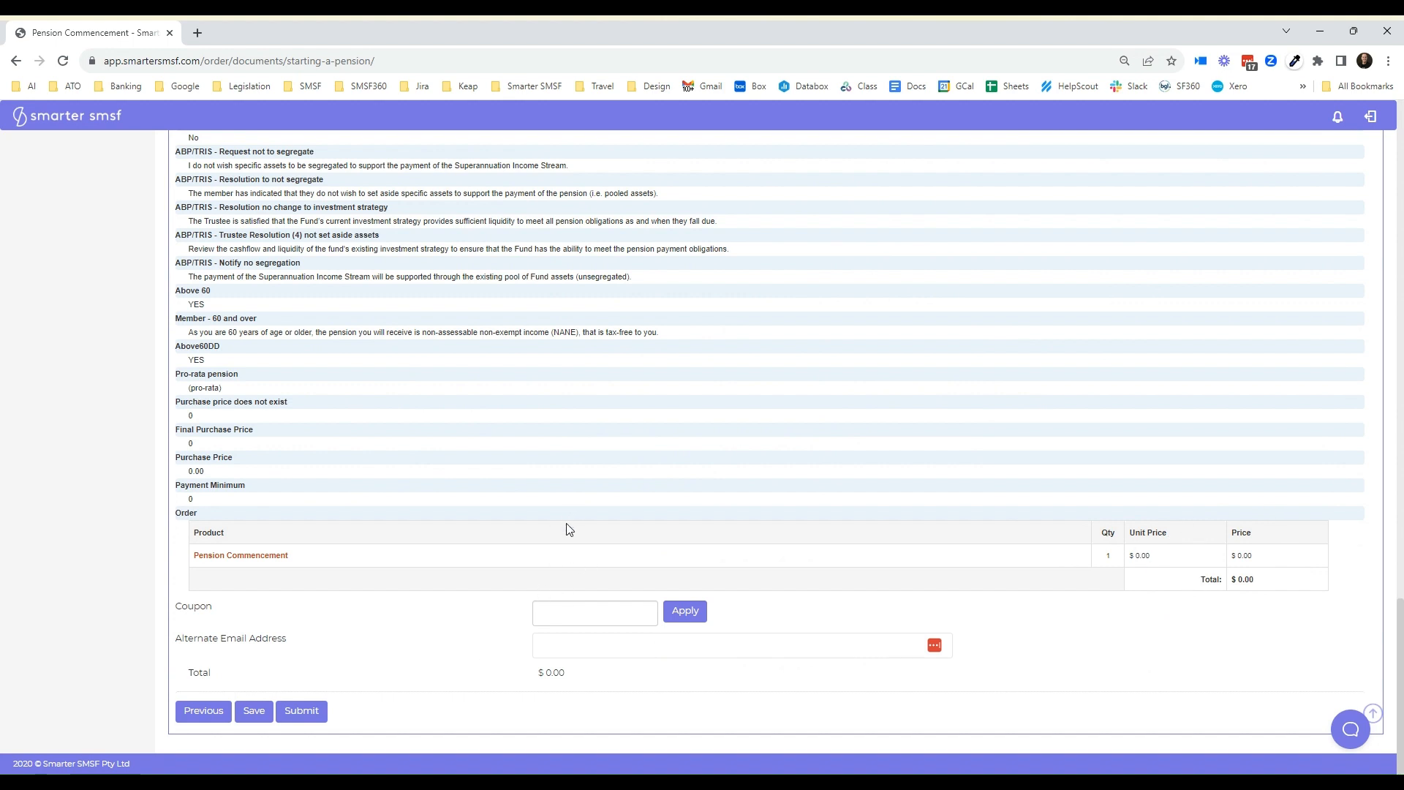
left_click(308, 717)
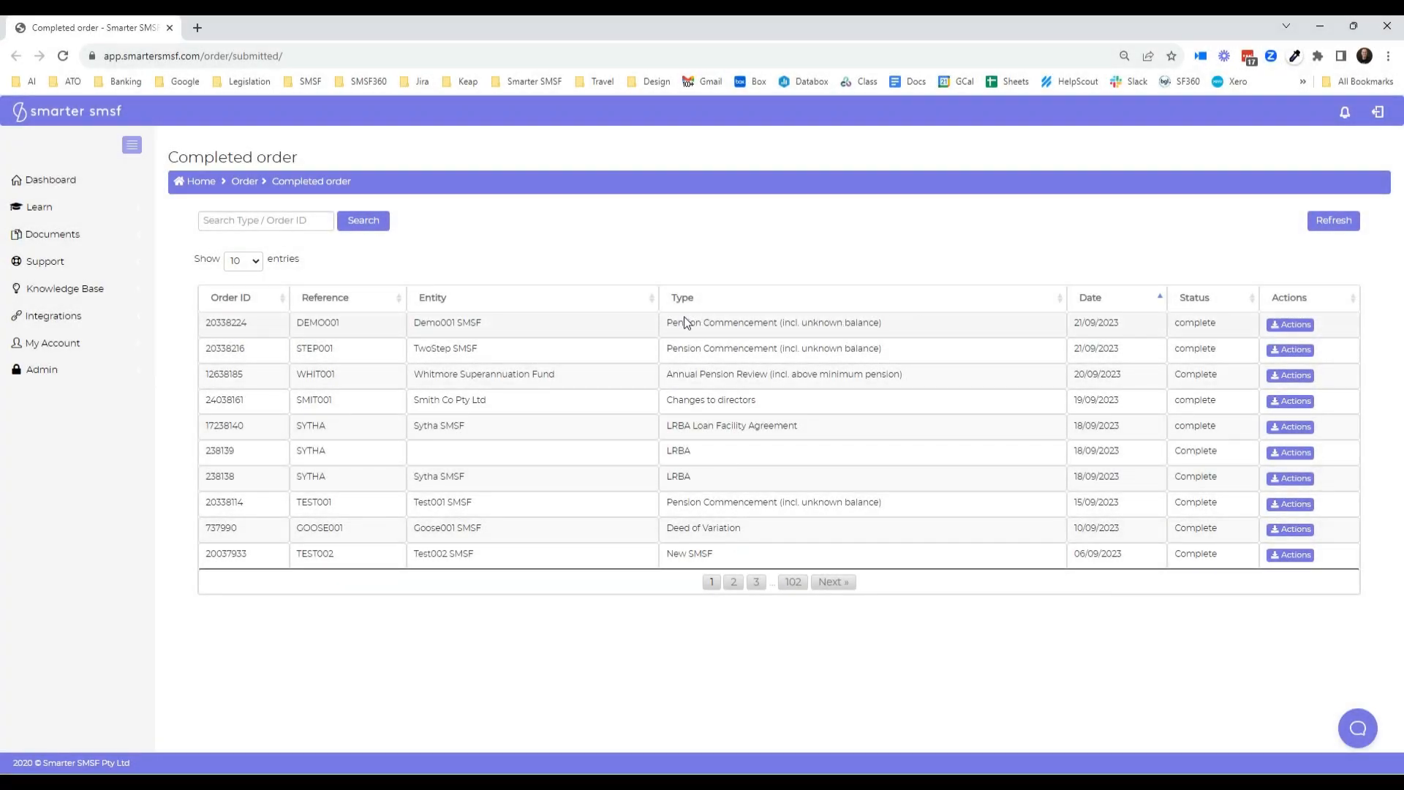
Step: View the generated documents of the completed DEMO001 pension commencement order, then close them
left_click(1283, 330)
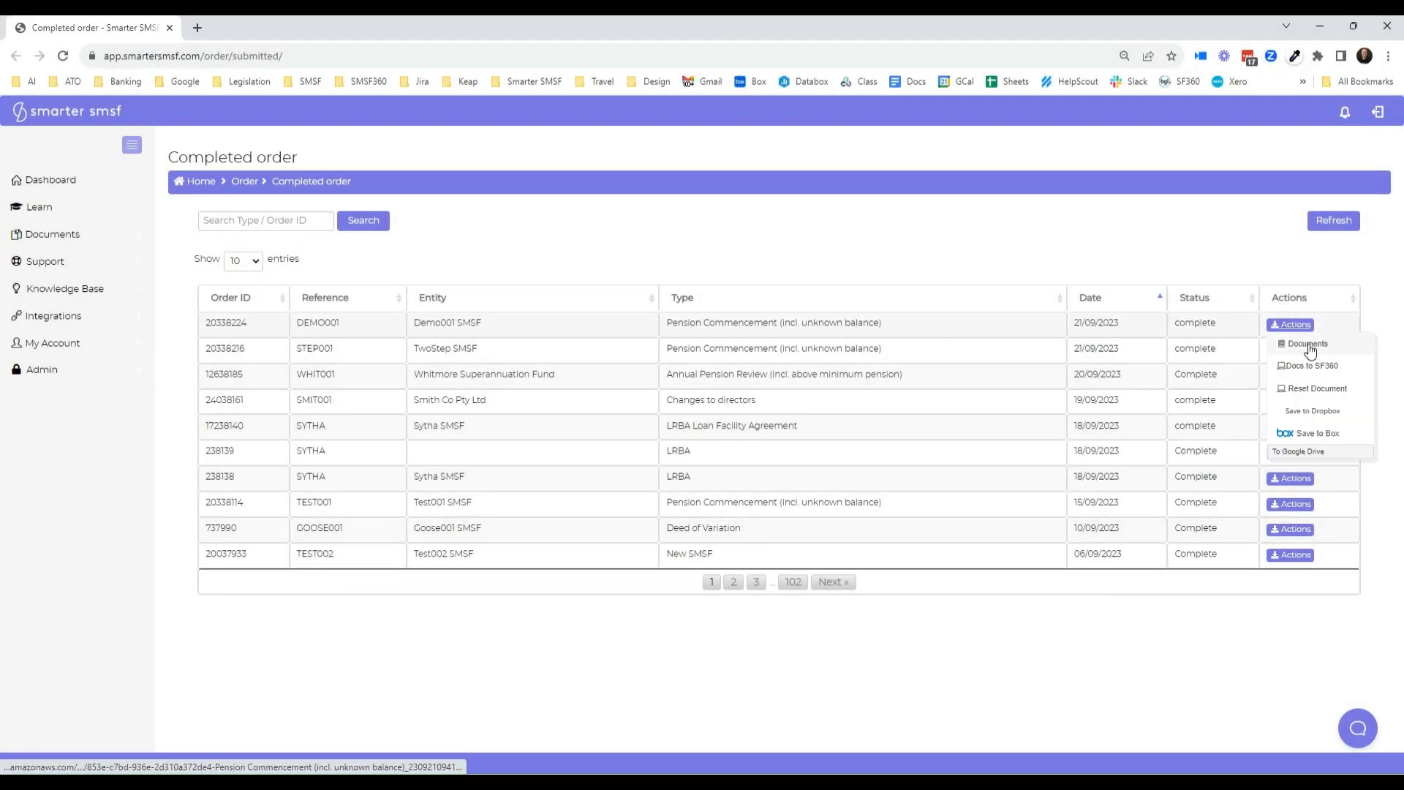
left_click(1310, 345)
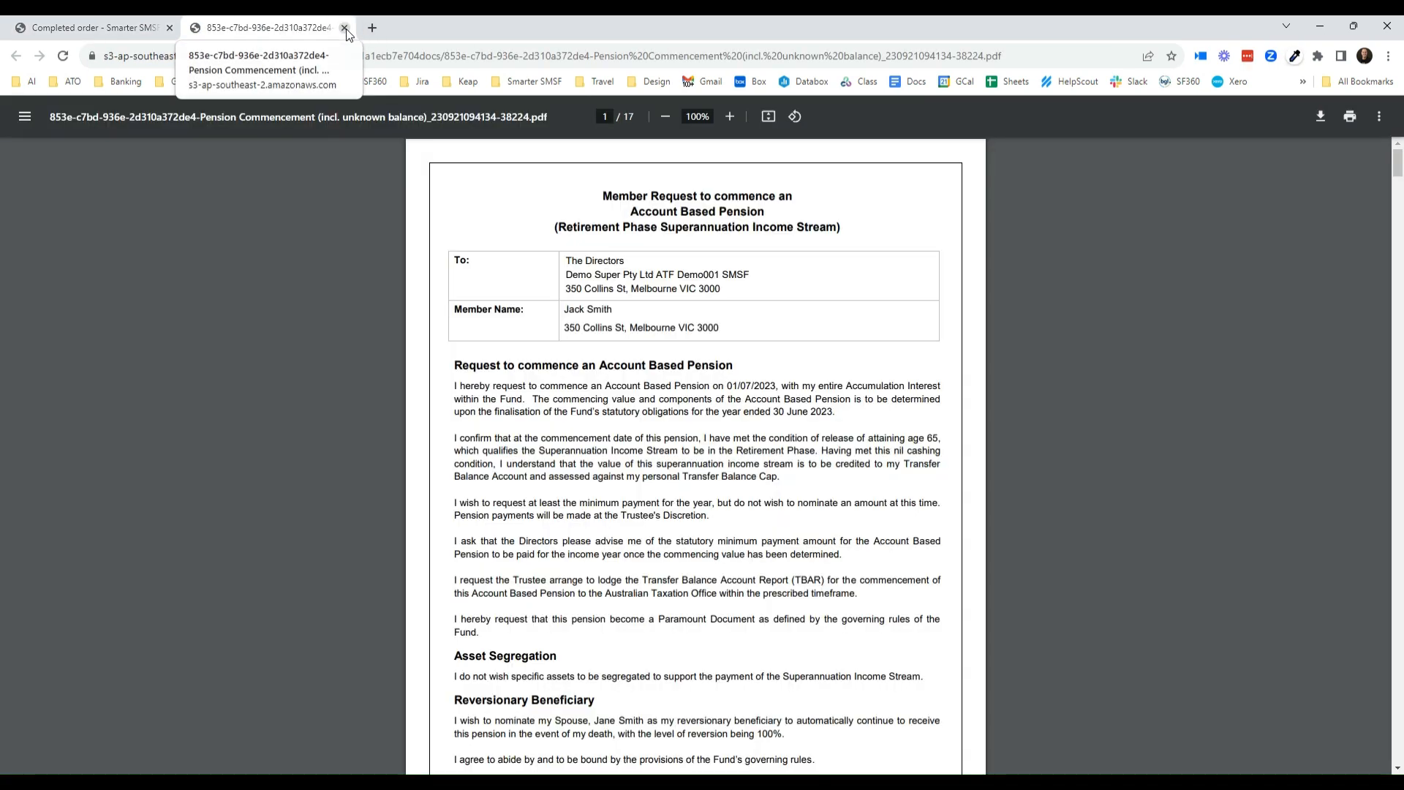
left_click(345, 28)
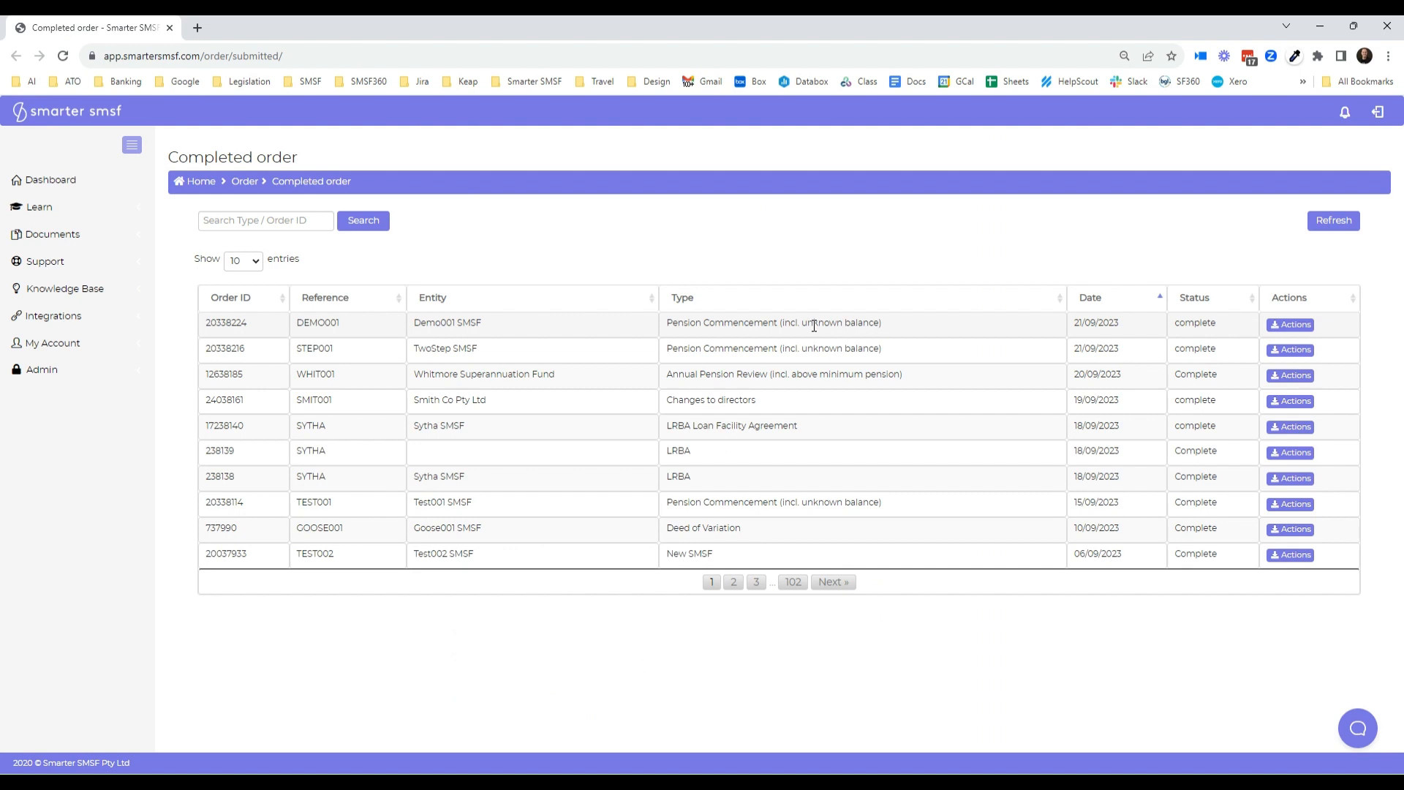
Step: Resume the saved incomplete DEMO001 pension commencement order dated 21/09/2023
left_click(74, 234)
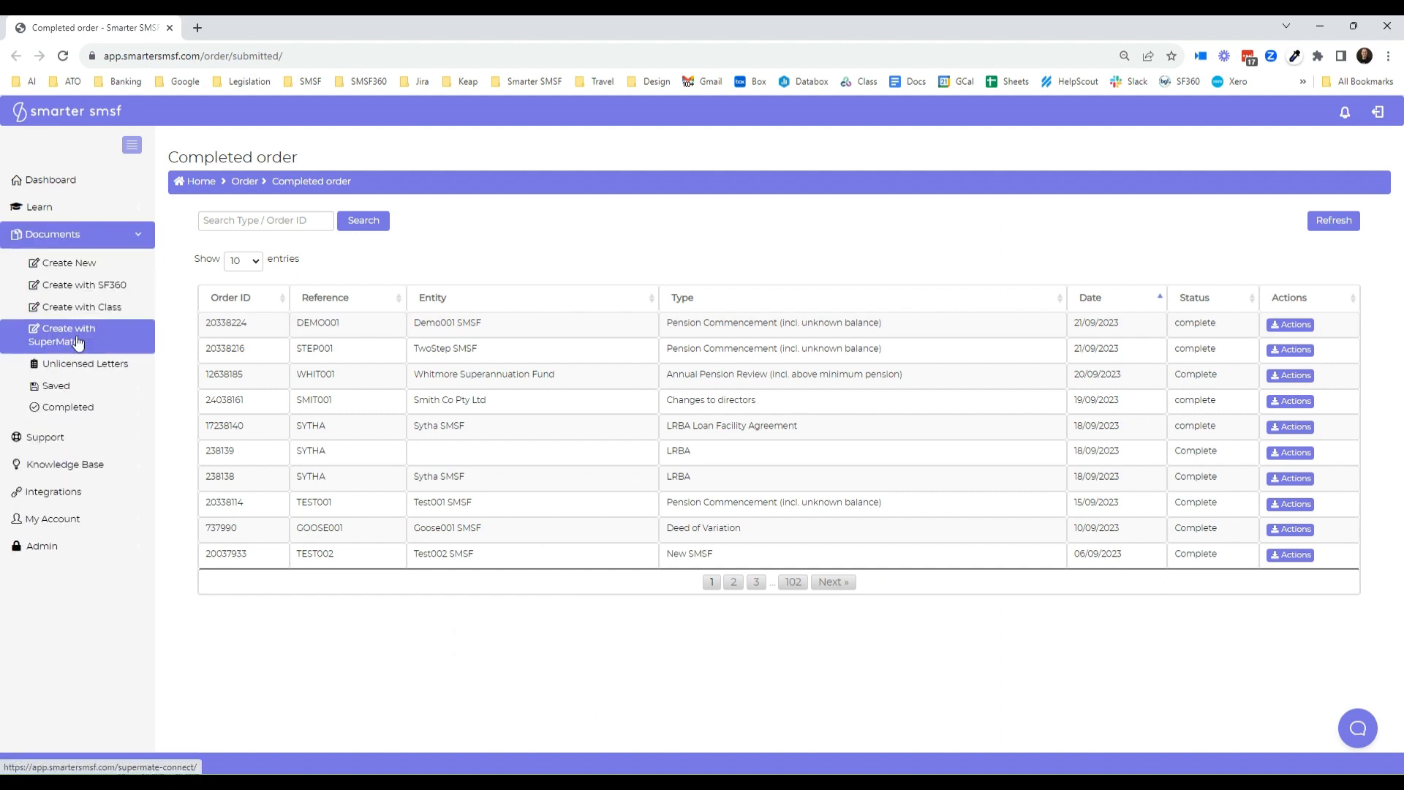
left_click(68, 387)
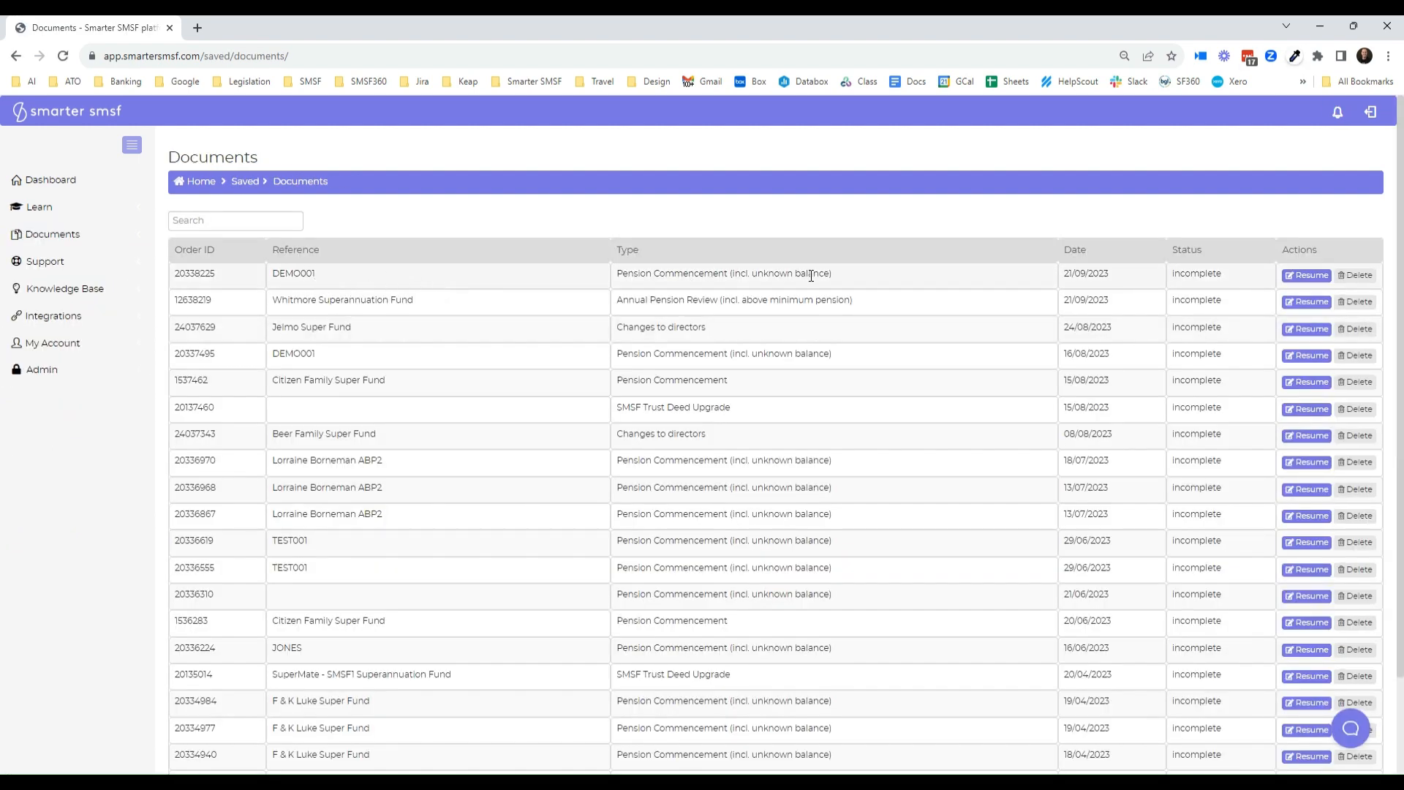
left_click(1307, 278)
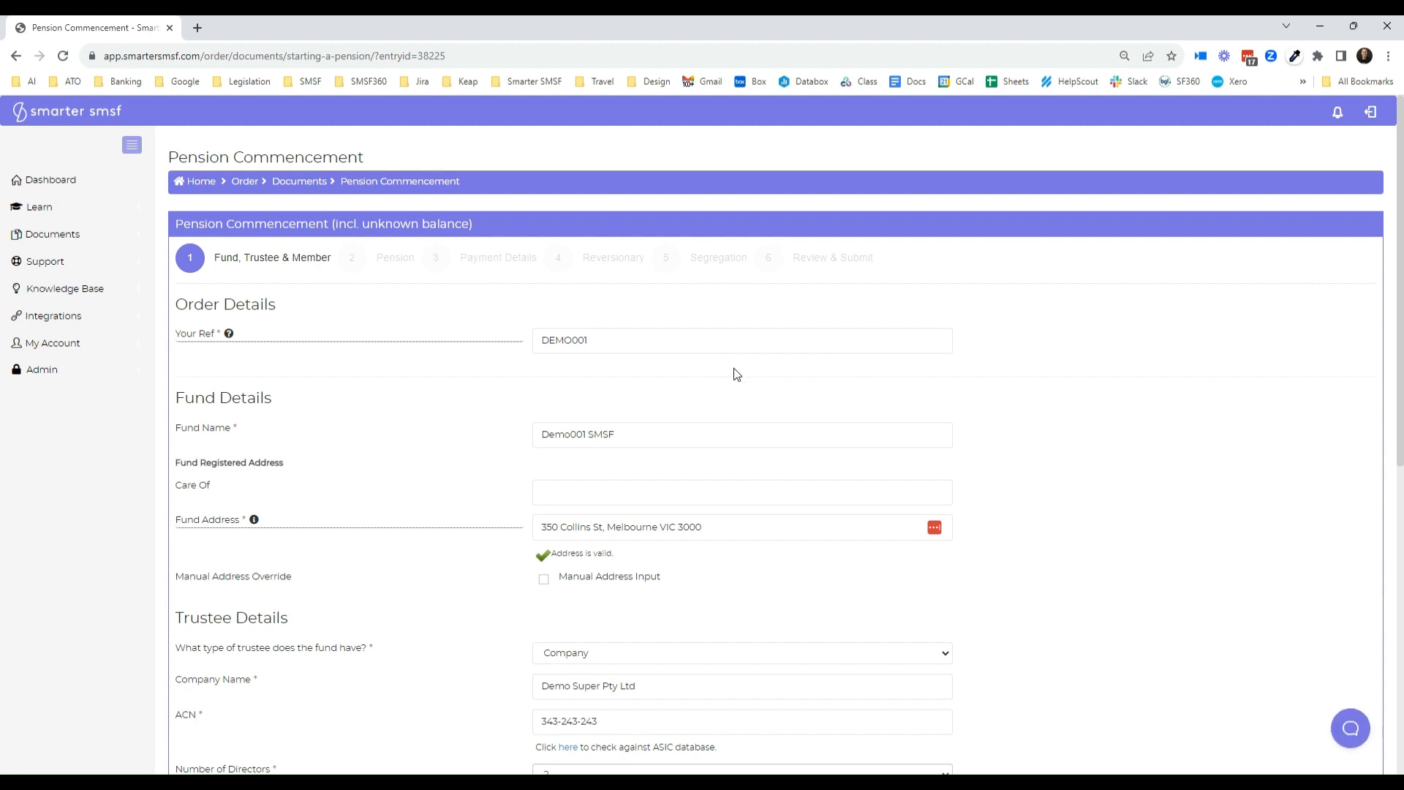
Step: Continue past the fund, trustee and member details and answer Yes to whether the account balance is known
scroll(735, 368, "down", 3)
scroll(735, 368, "down", 5)
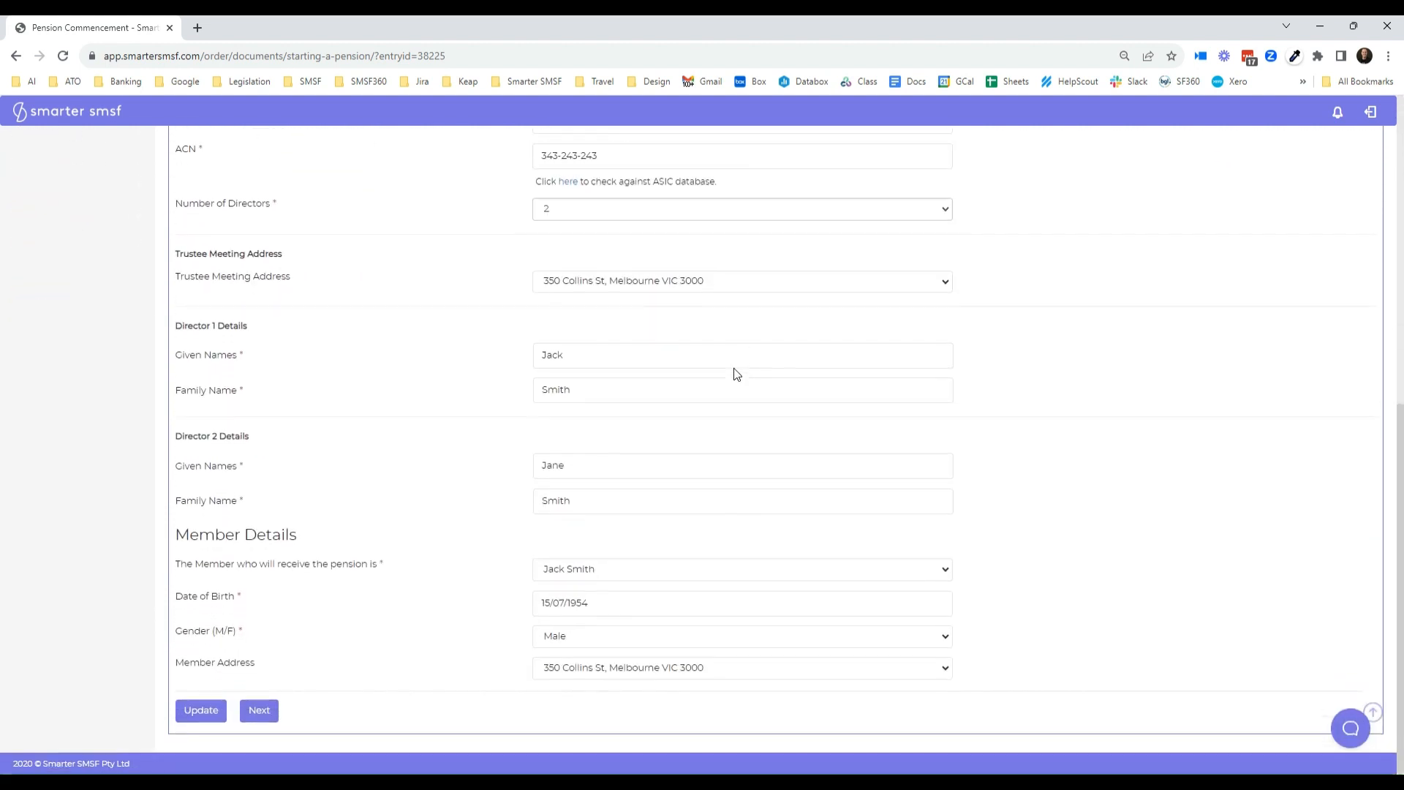
left_click(271, 710)
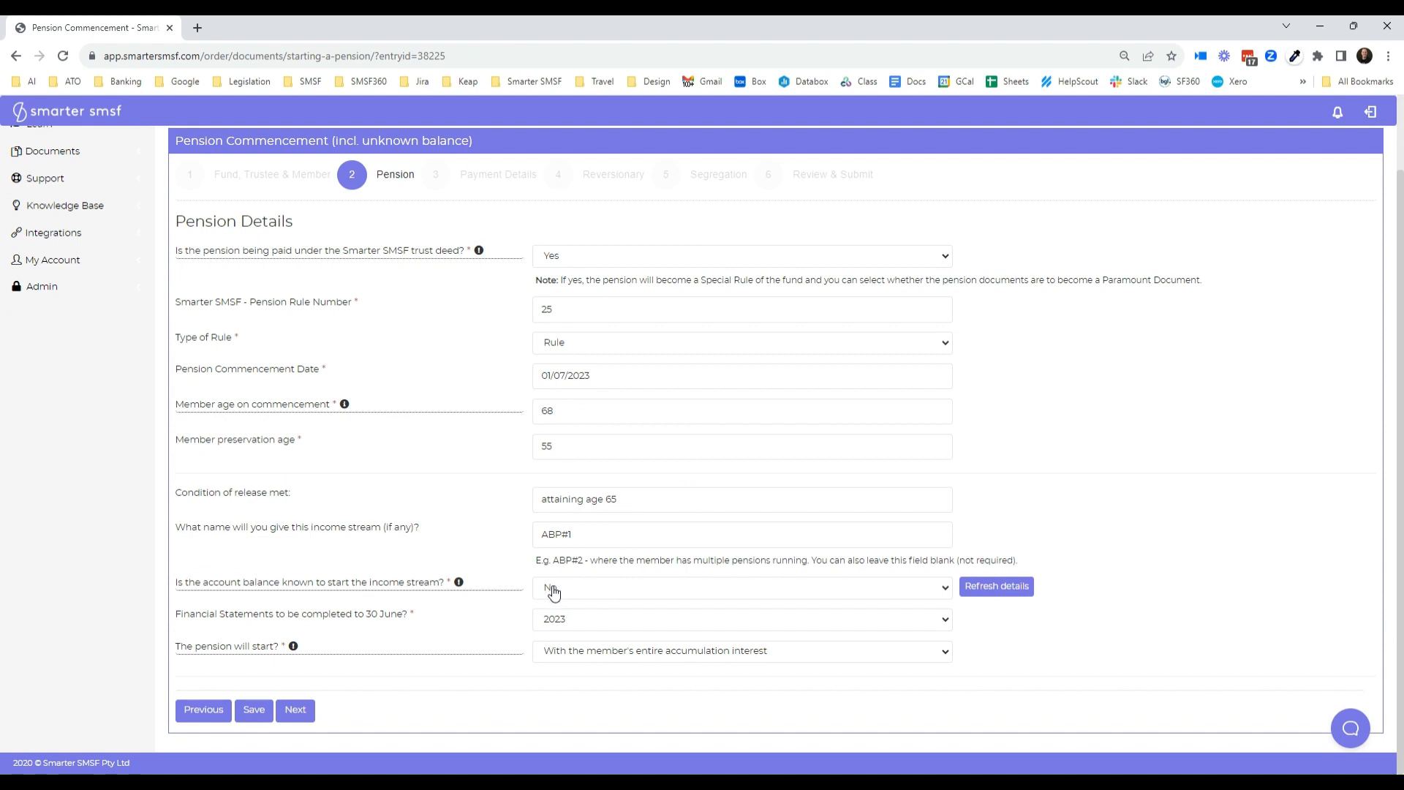
left_click(554, 593)
left_click(578, 622)
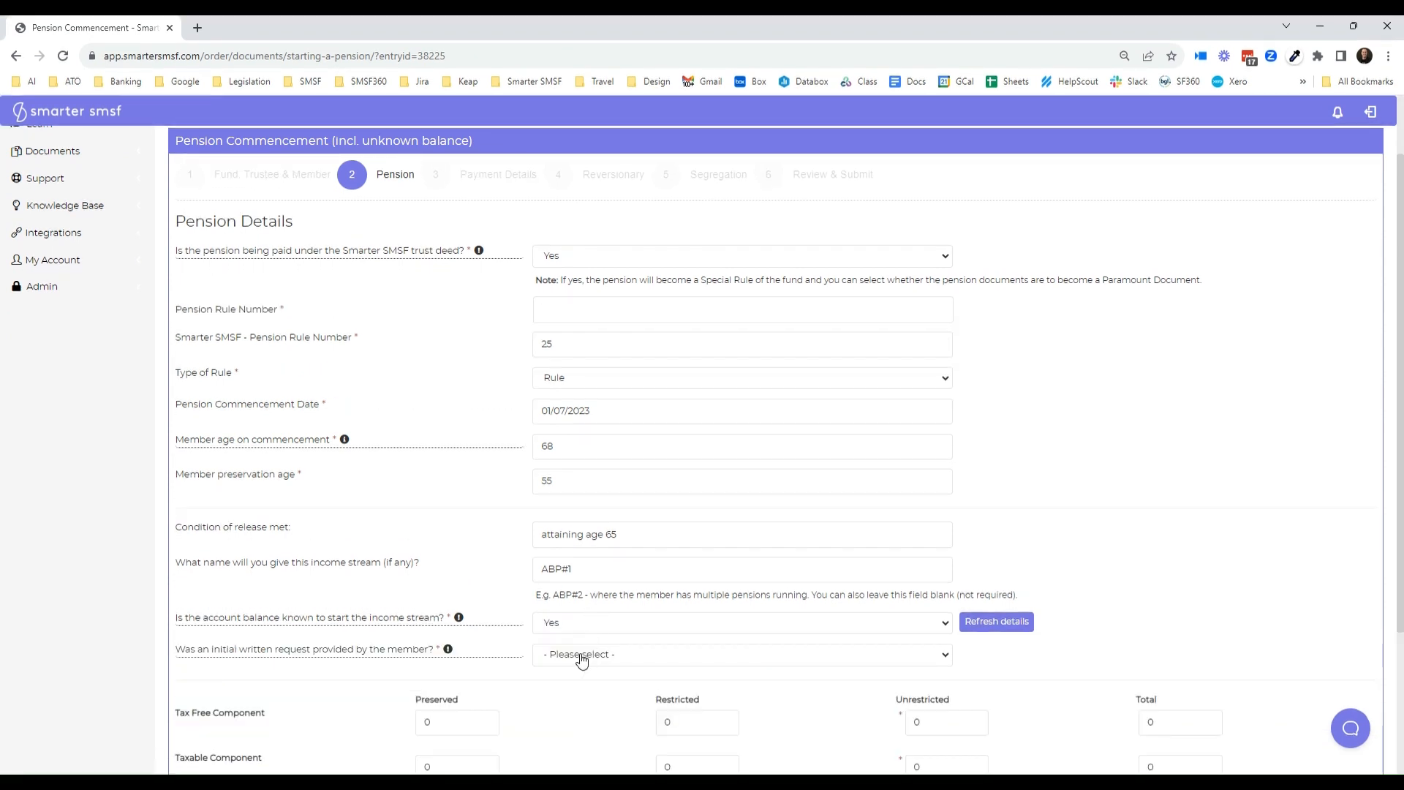
Step: Answer Yes to the member's initial written request, date it 01/07/2023, and set the financial statements year to 2023
left_click(552, 655)
left_click(553, 683)
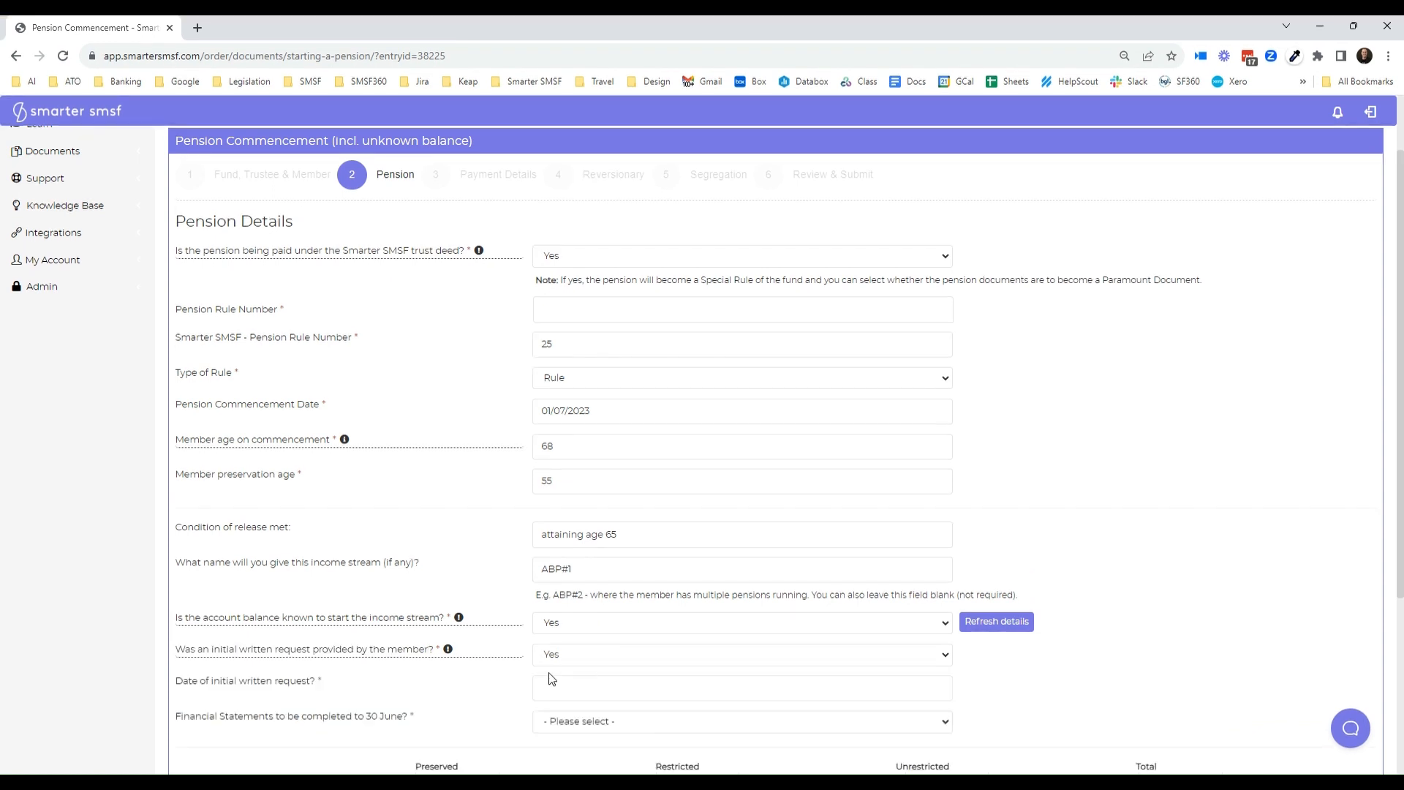
left_click(552, 691)
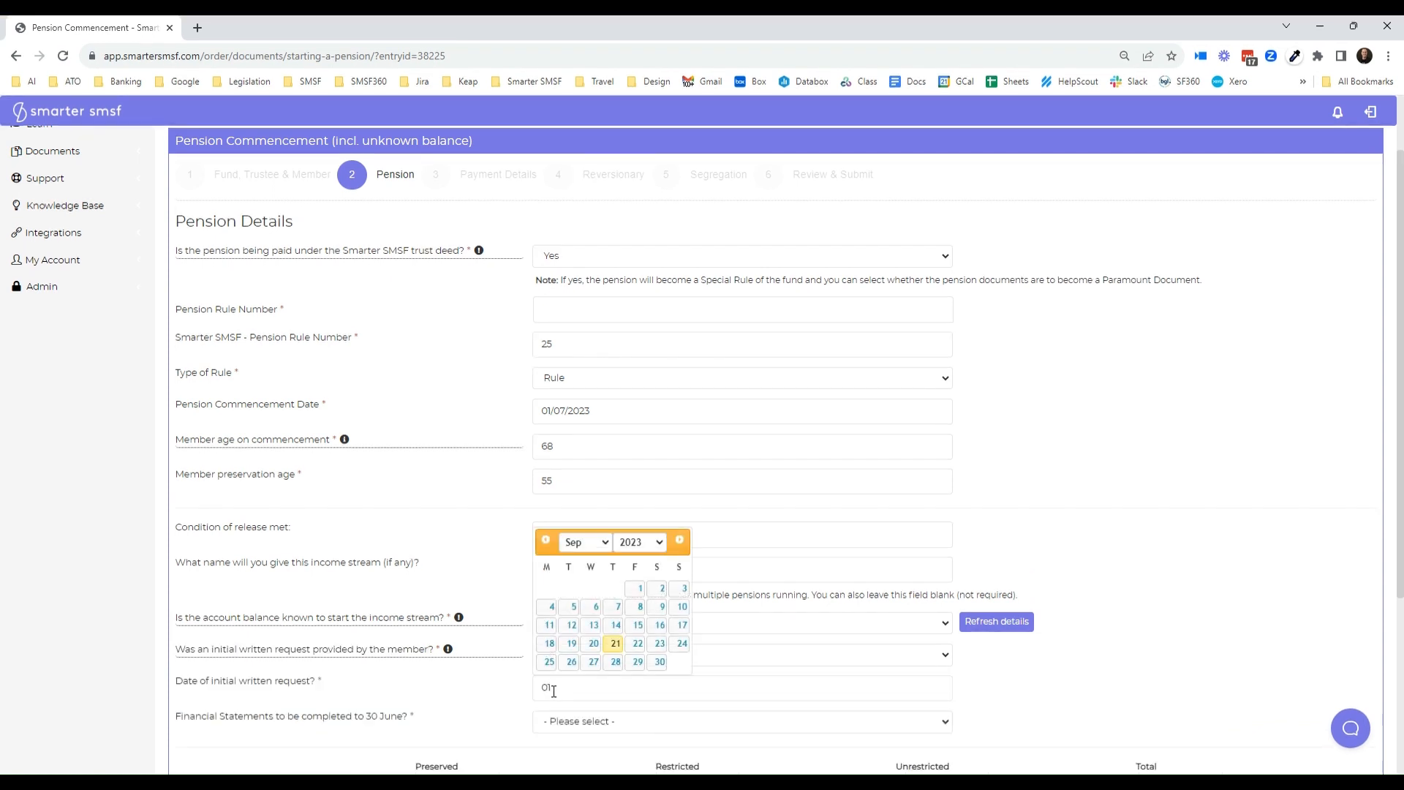
type("01/07/2002")
key("BackSpace")
key("BackSpace")
key("Tab")
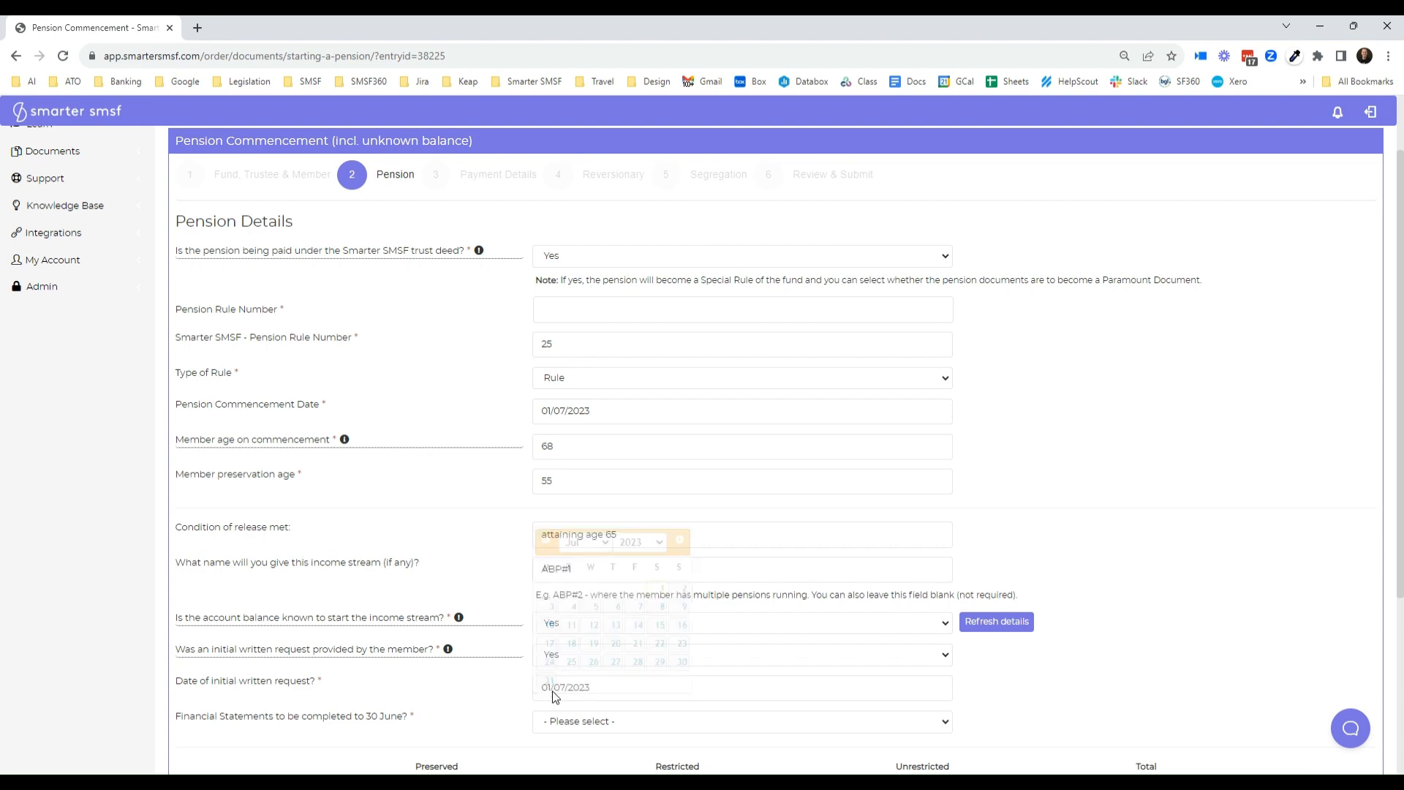
scroll(737, 620, "down", 3)
left_click(586, 502)
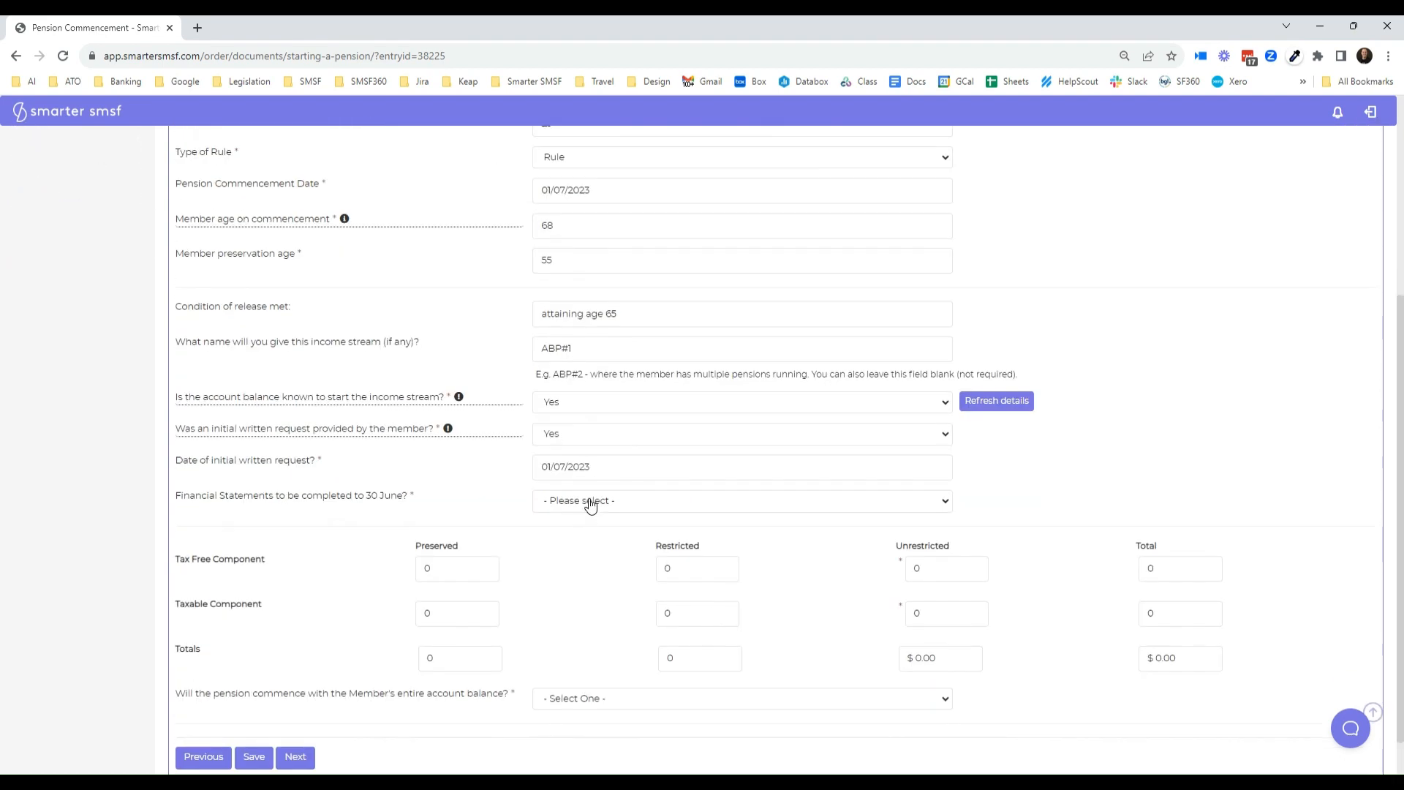
left_click(586, 574)
Step: Refresh the balance details by importing Account Based Pension #1 of the Whitmore Superannuation Fund from the Class integration
left_click(1005, 404)
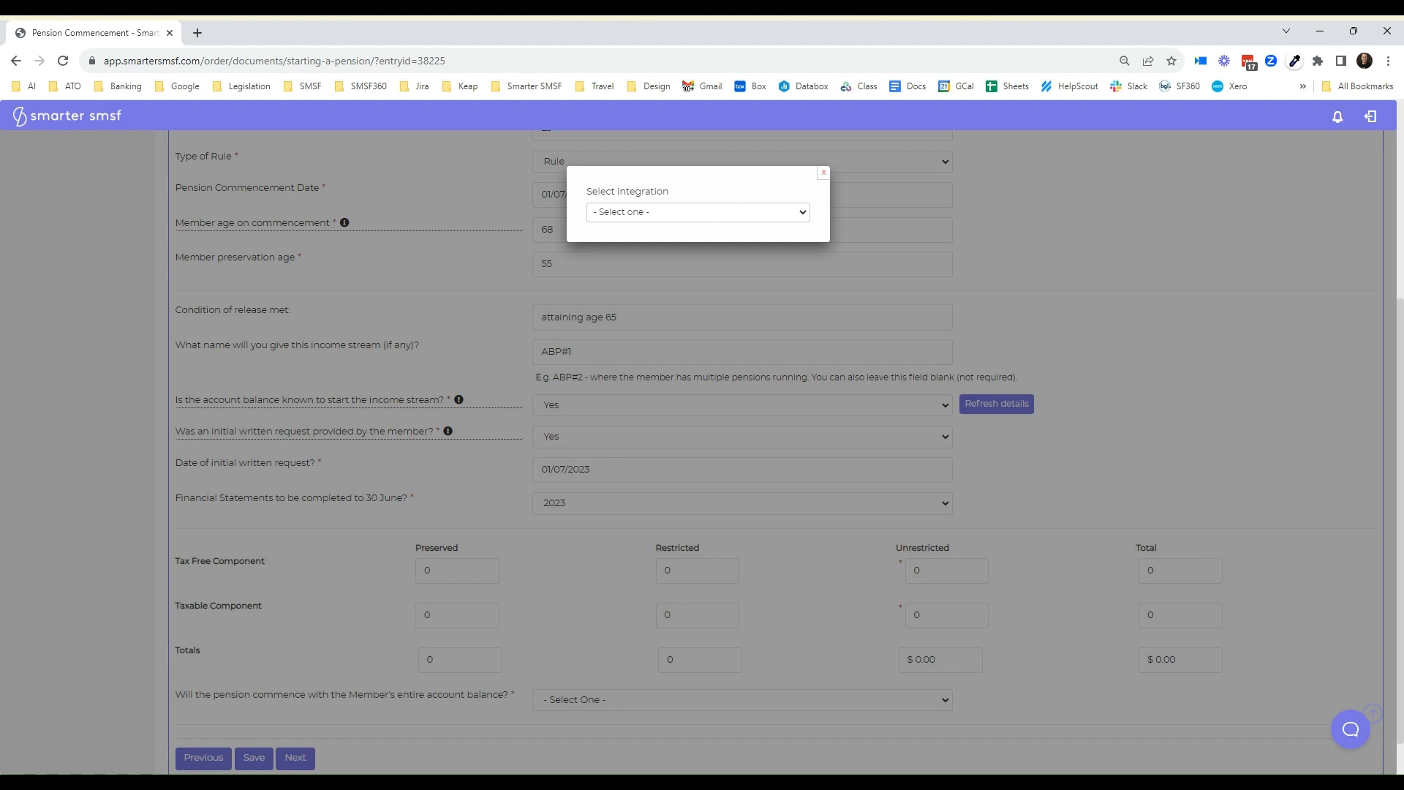
left_click(653, 247)
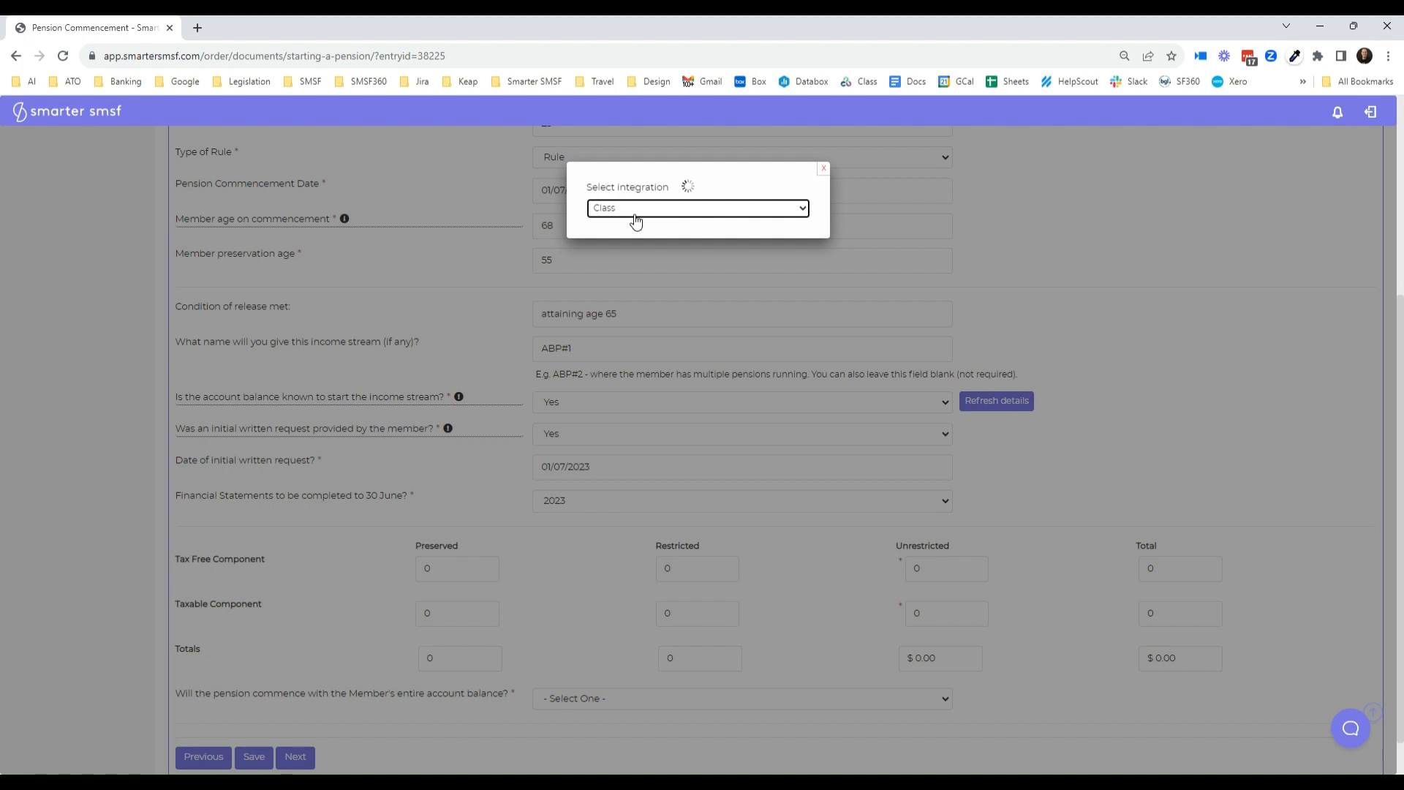
left_click(638, 261)
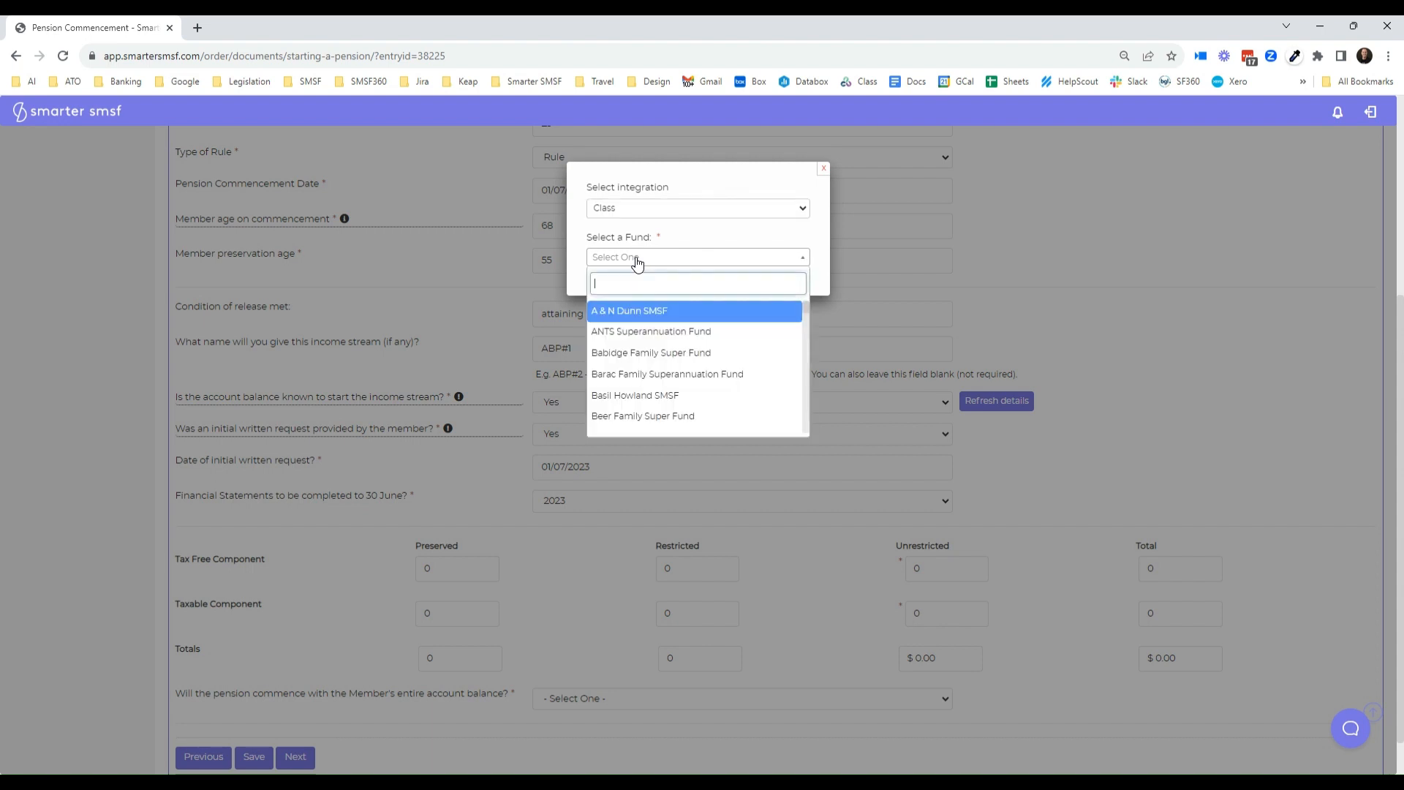
type("whi")
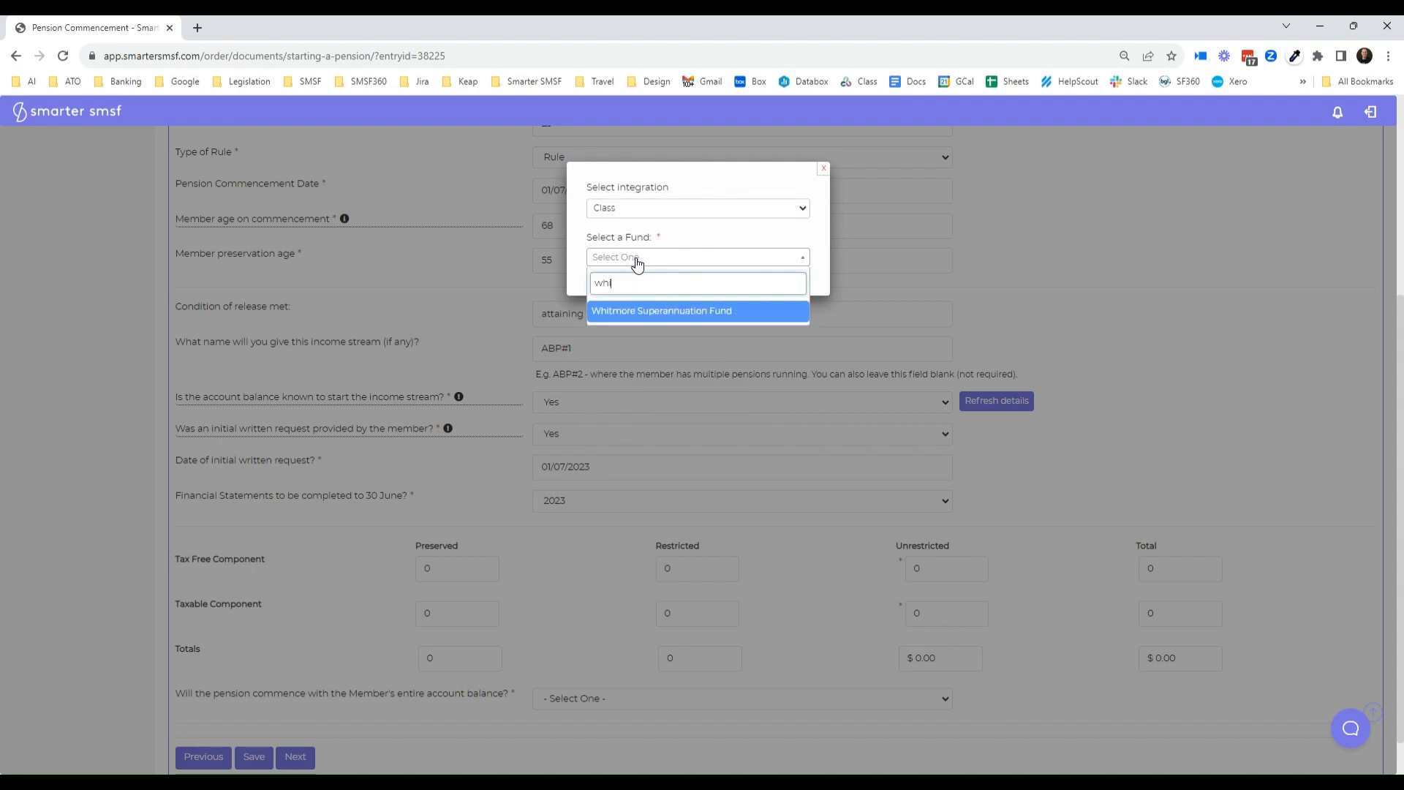
left_click(667, 311)
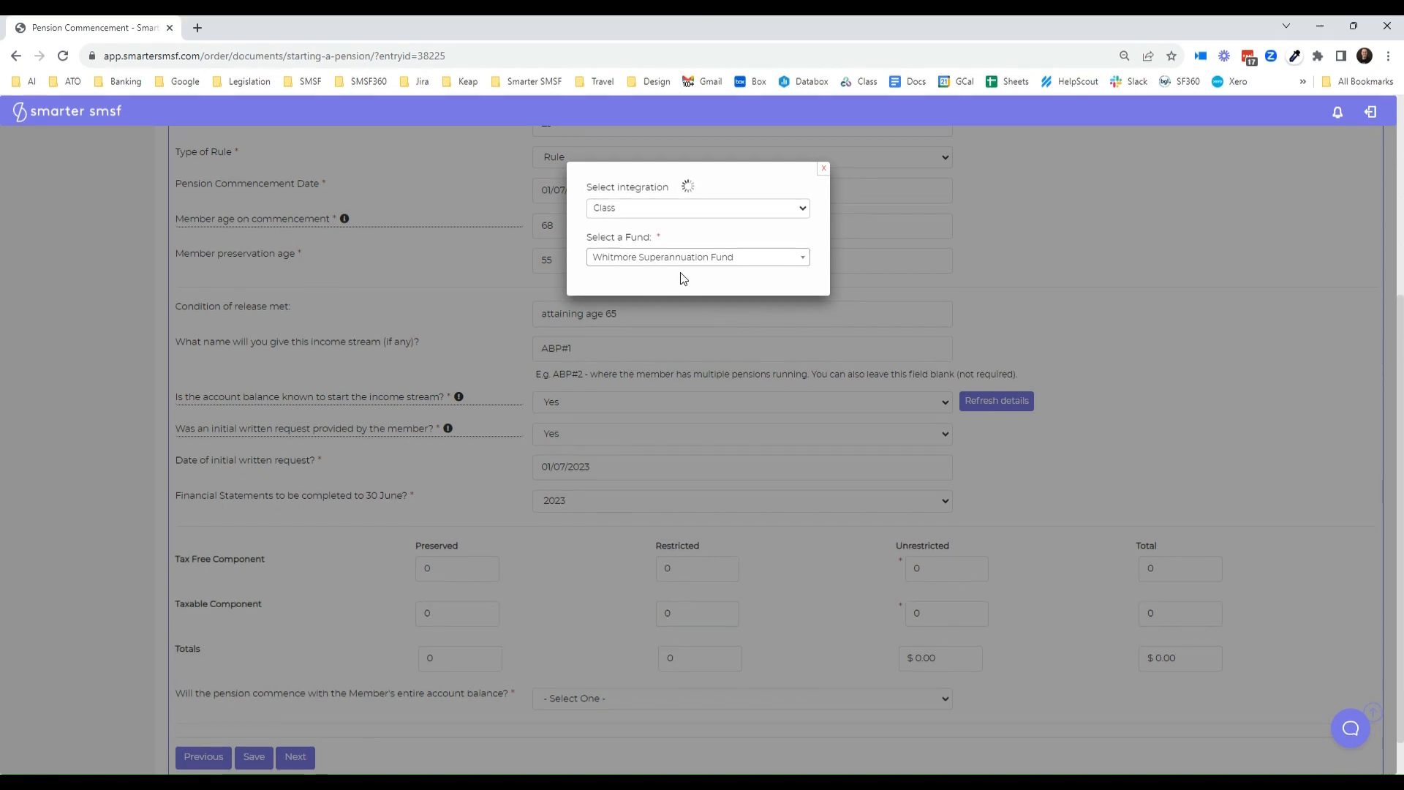
left_click(627, 315)
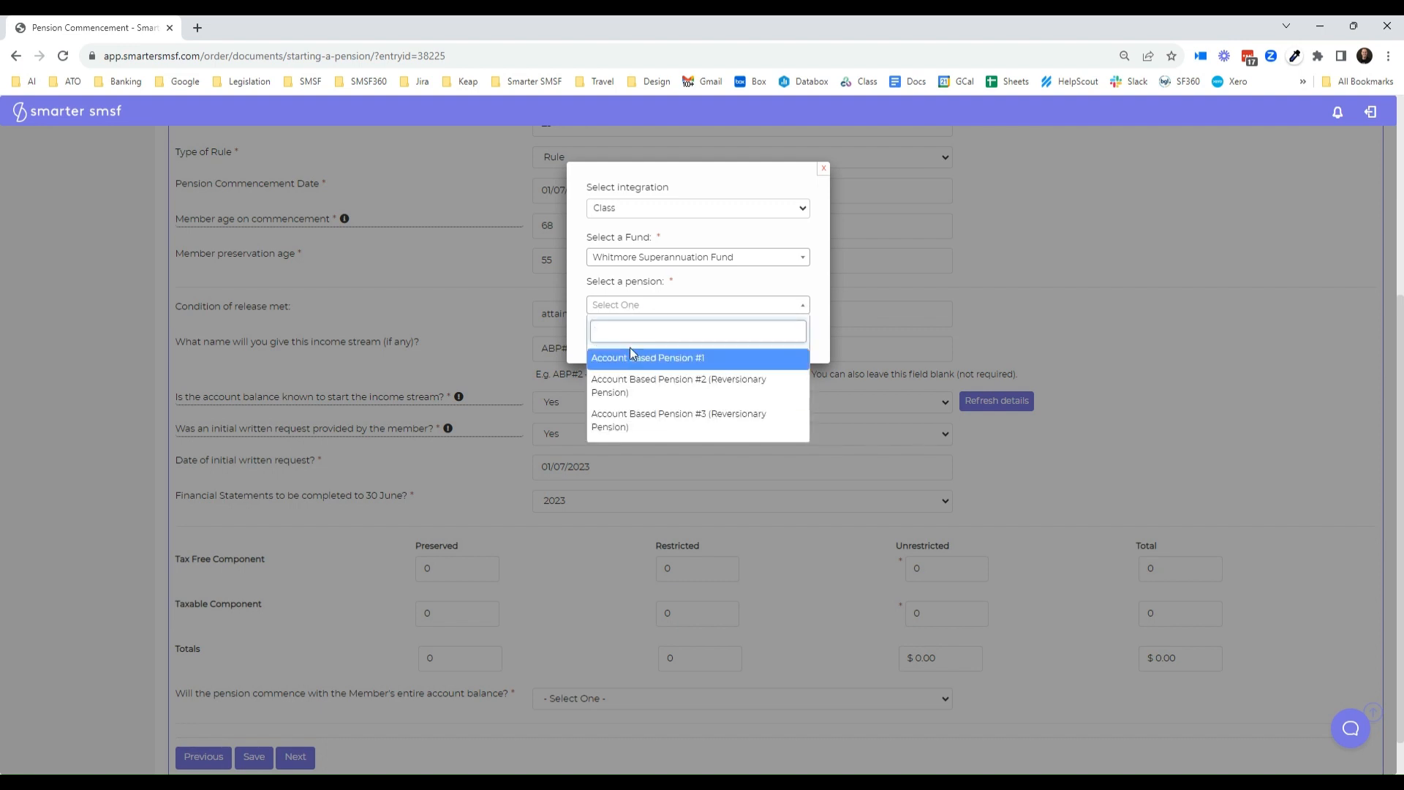
left_click(637, 358)
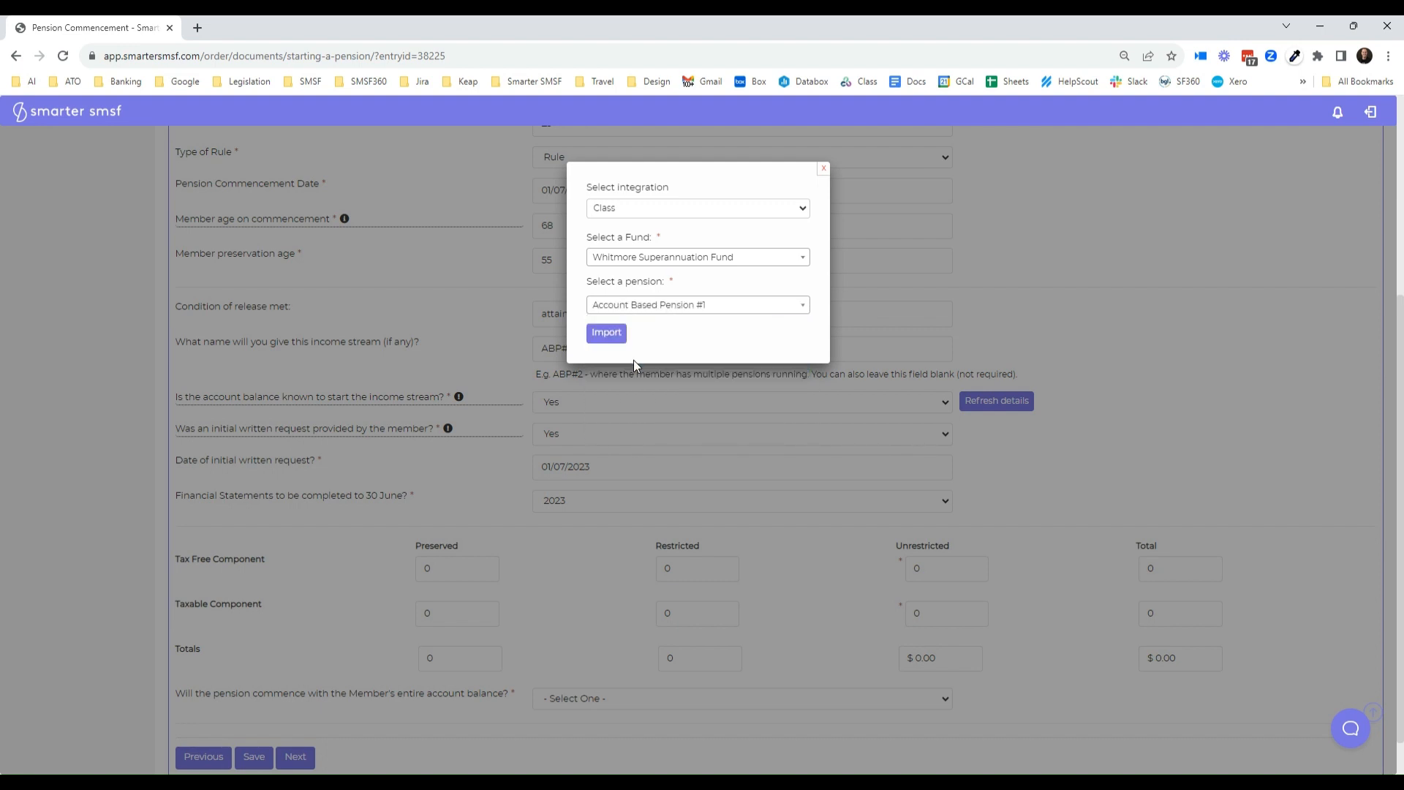
left_click(604, 338)
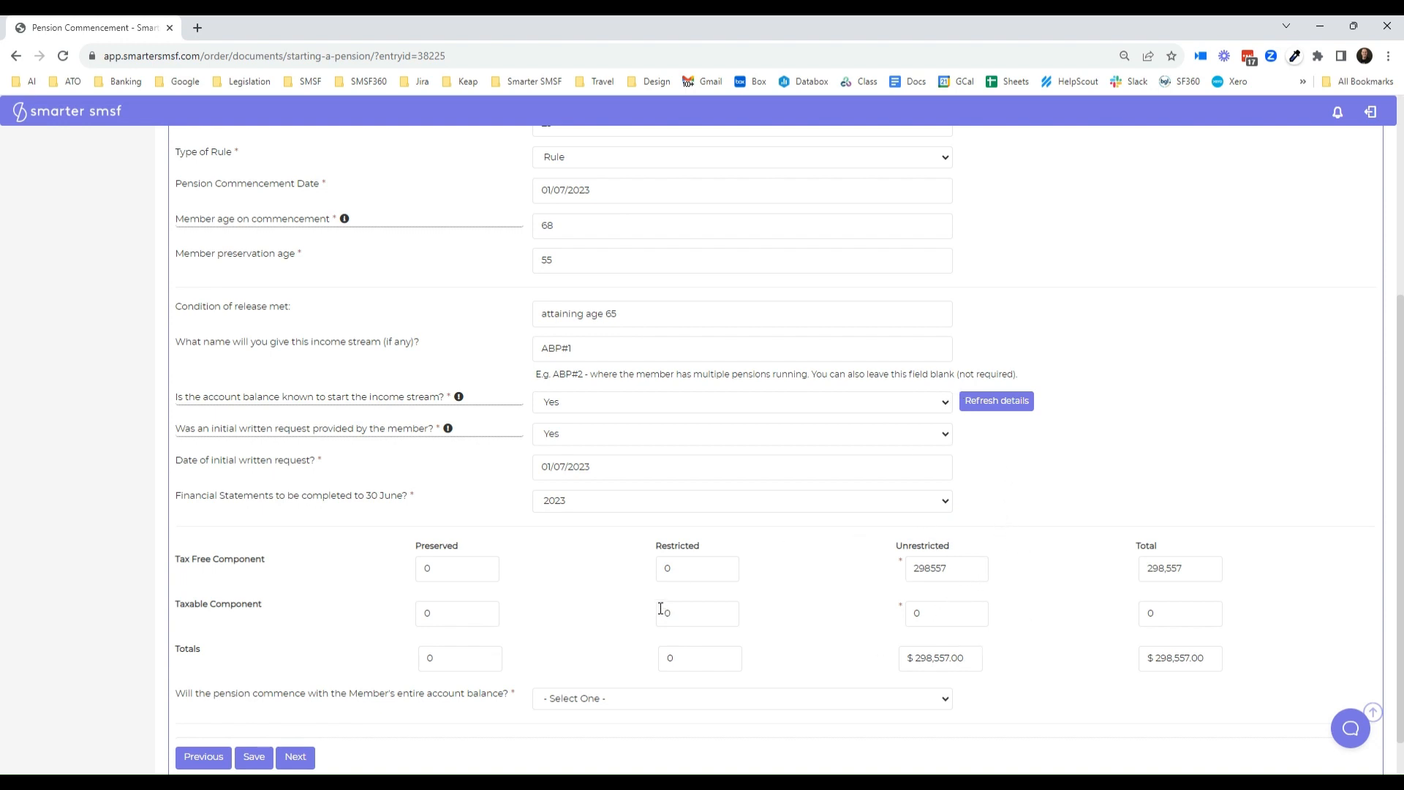
Step: Answer Yes to commencing the pension with the member's entire account balance and continue to the payment details
scroll(660, 611, "down", 1)
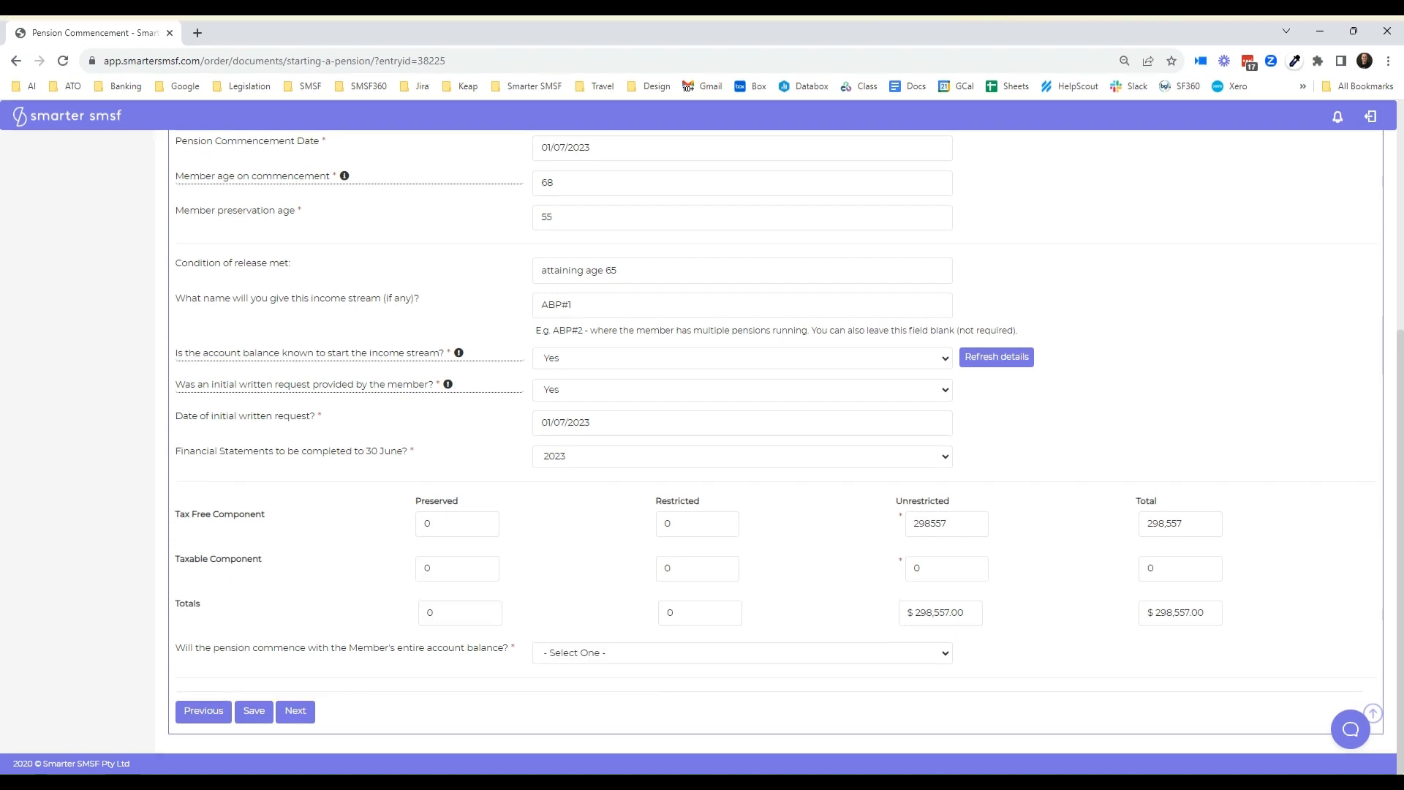
left_click(574, 652)
left_click(573, 693)
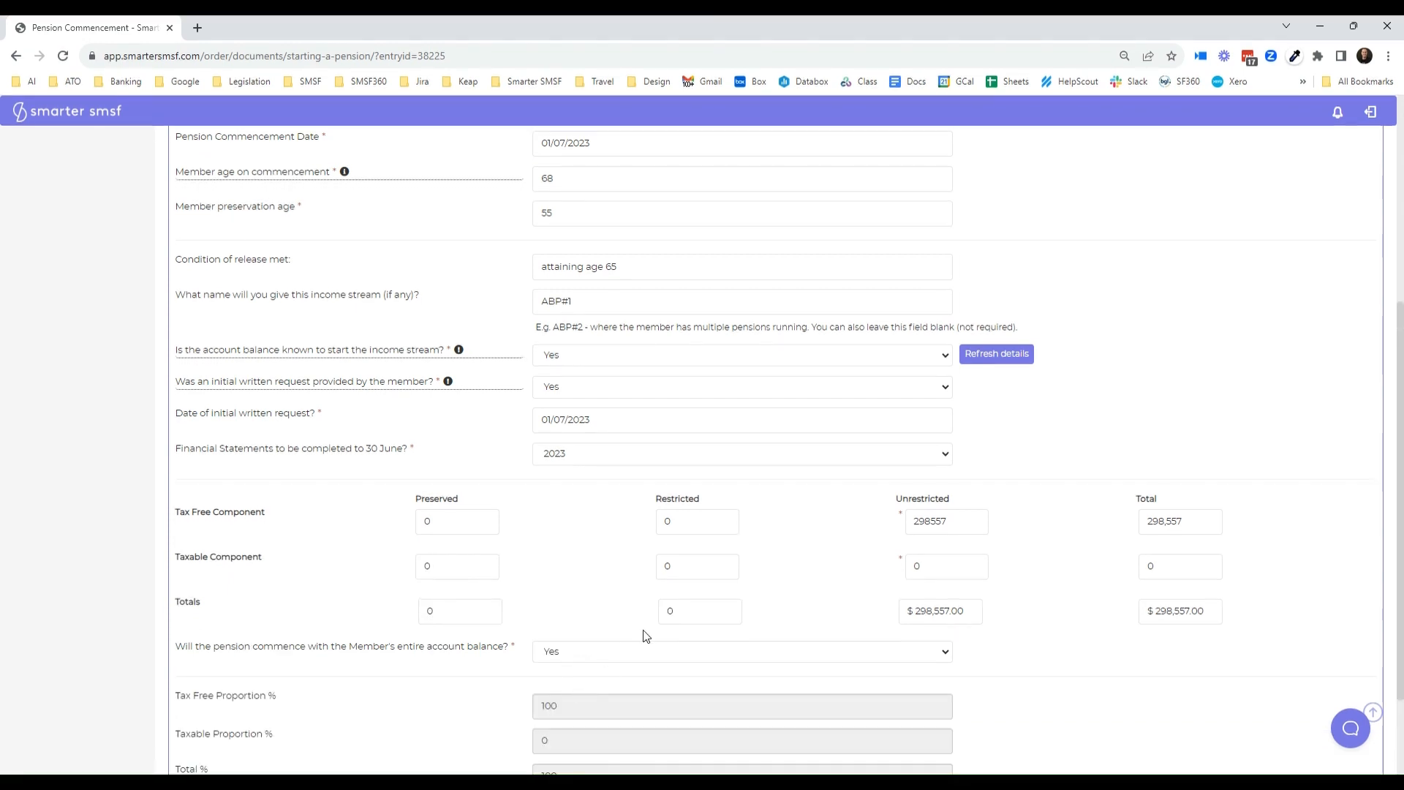
scroll(643, 637, "down", 2)
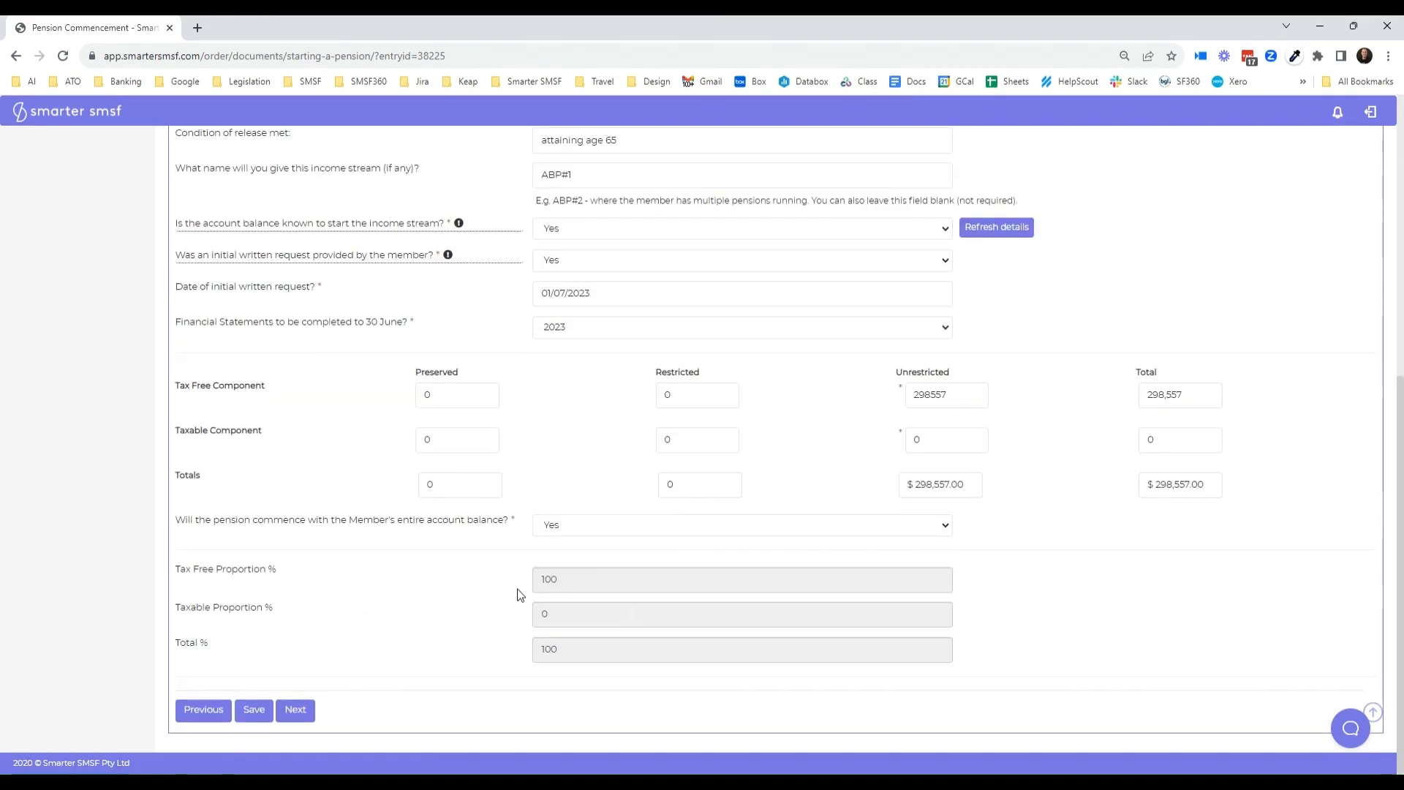
left_click(293, 713)
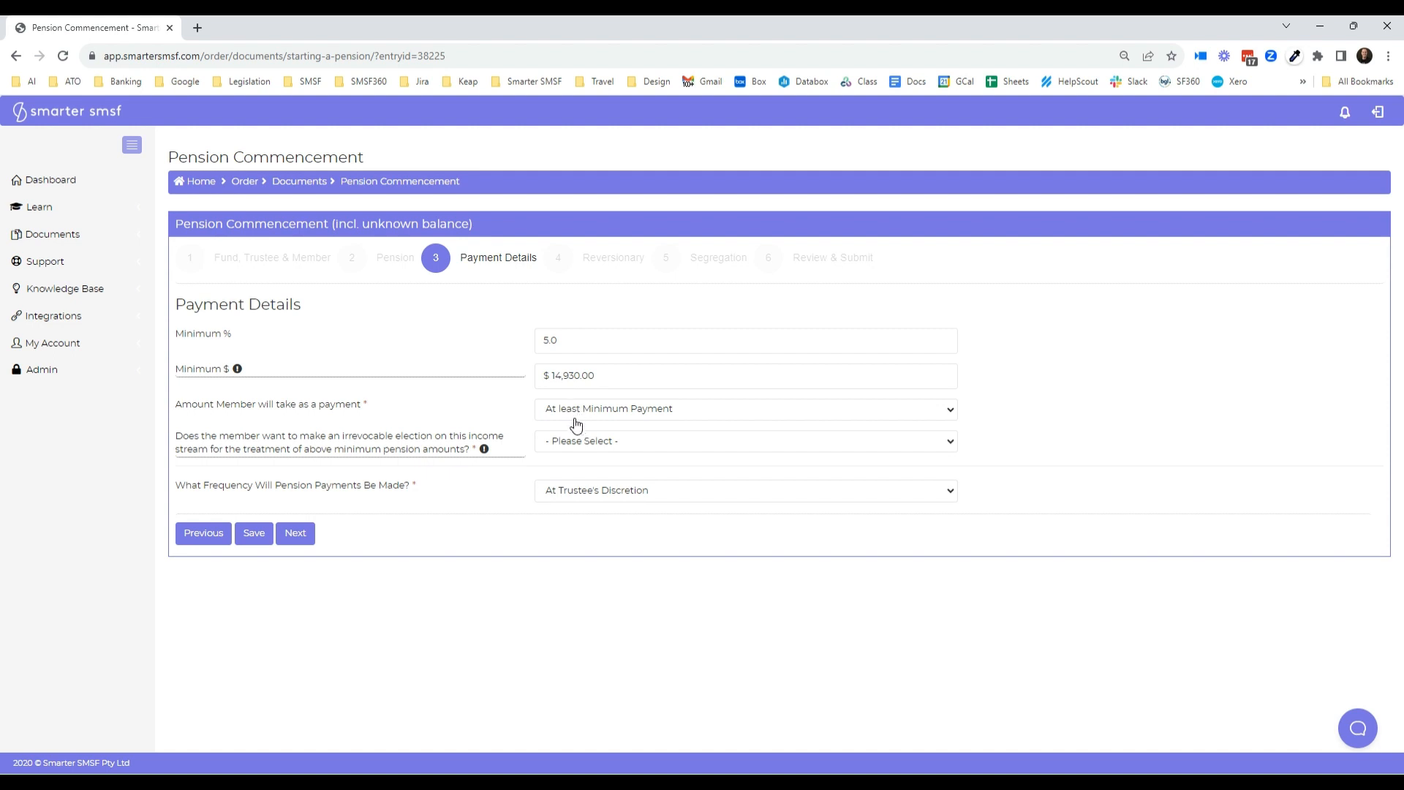
Step: Make the irrevocable above-minimum election with 1 priority, as a partial commutation from this Super Income Stream, and continue to the reversionary details
mouse_move(517, 454)
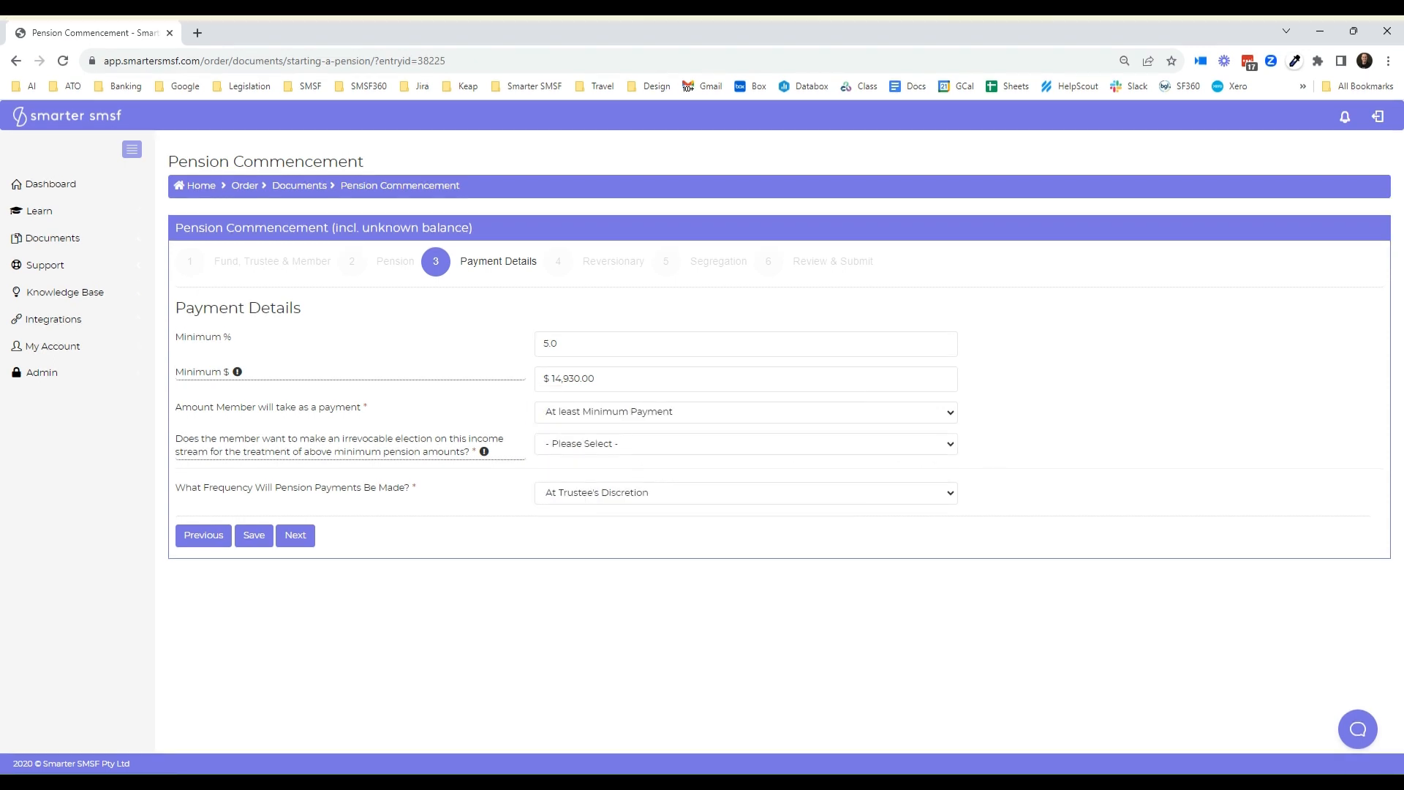
left_click(590, 457)
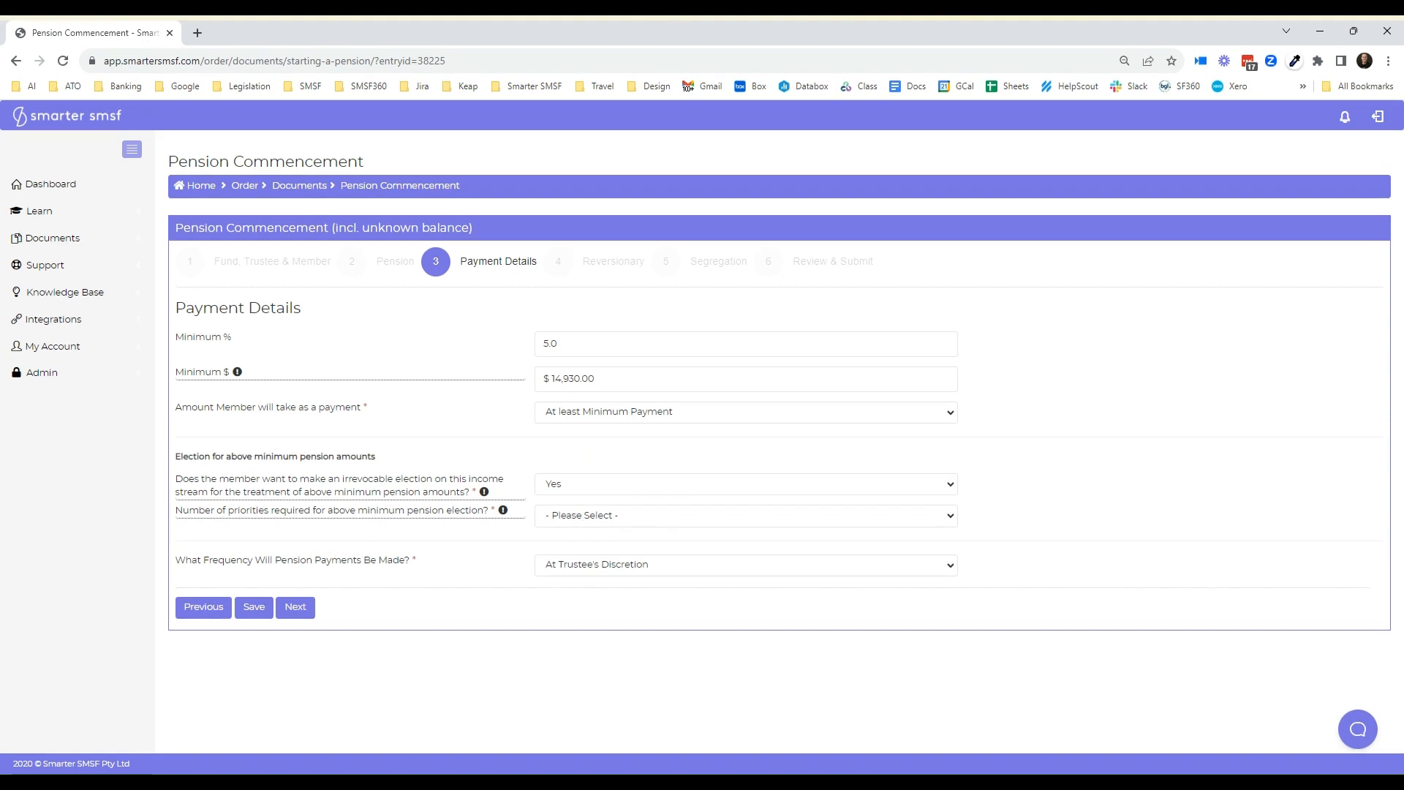
left_click(596, 531)
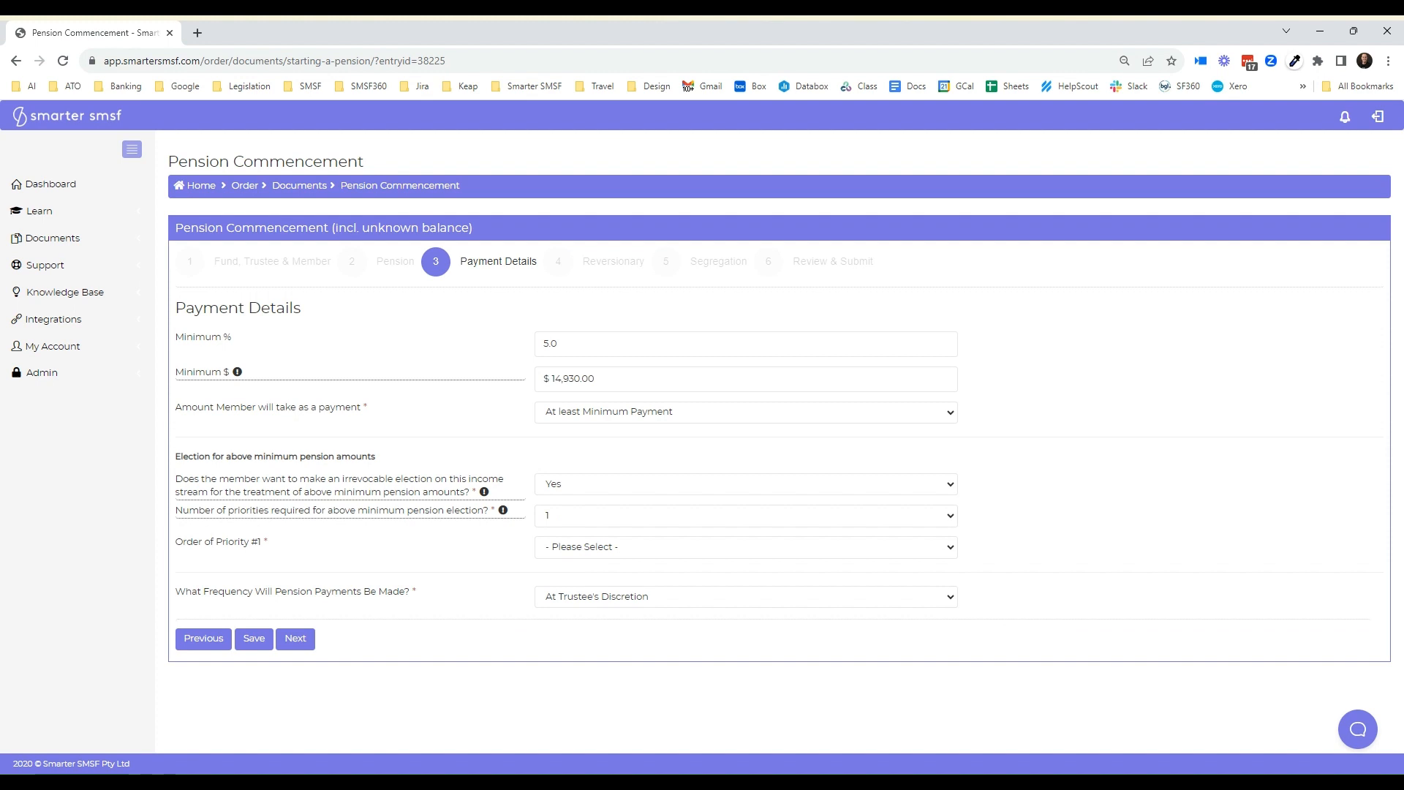
left_click(595, 587)
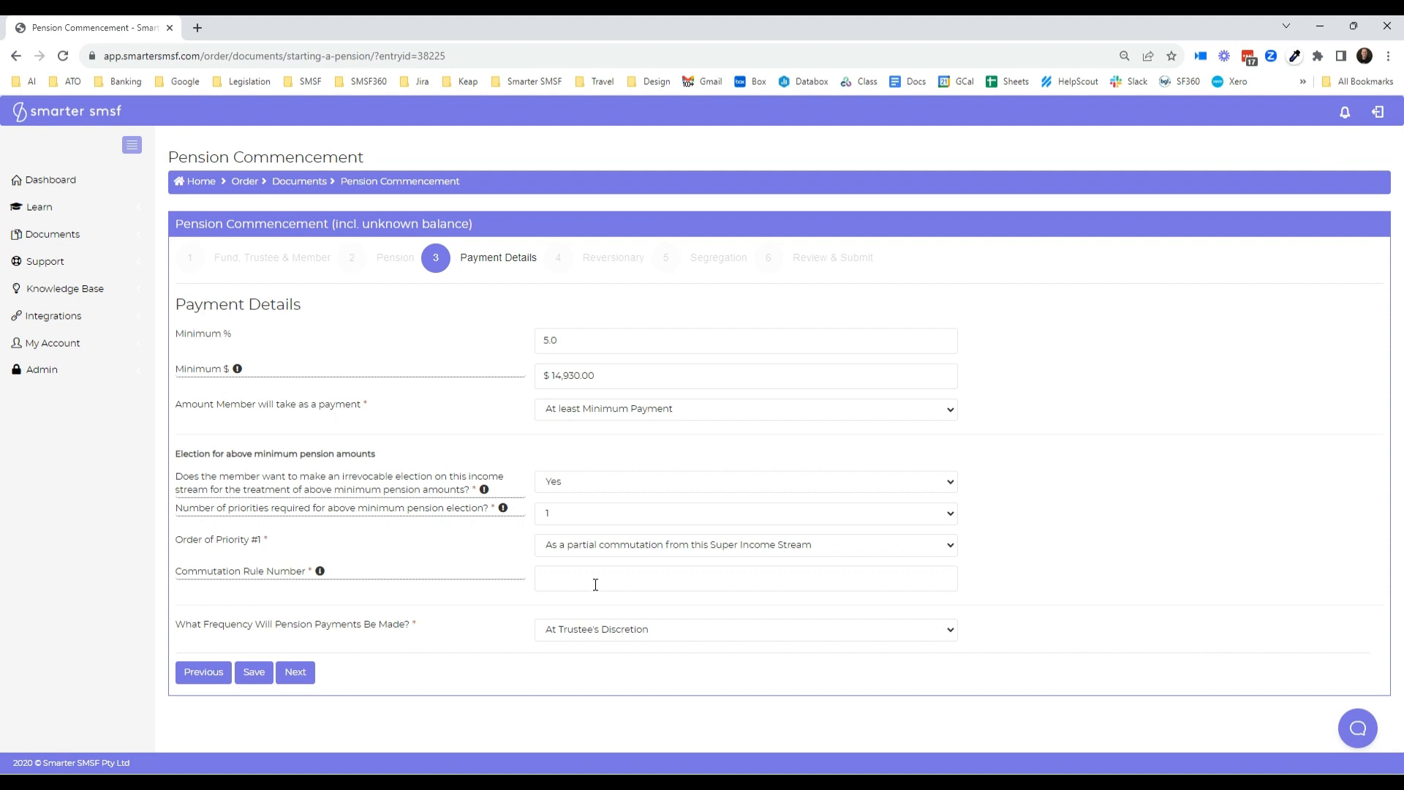
left_click(319, 571)
left_click(885, 583)
left_click(295, 673)
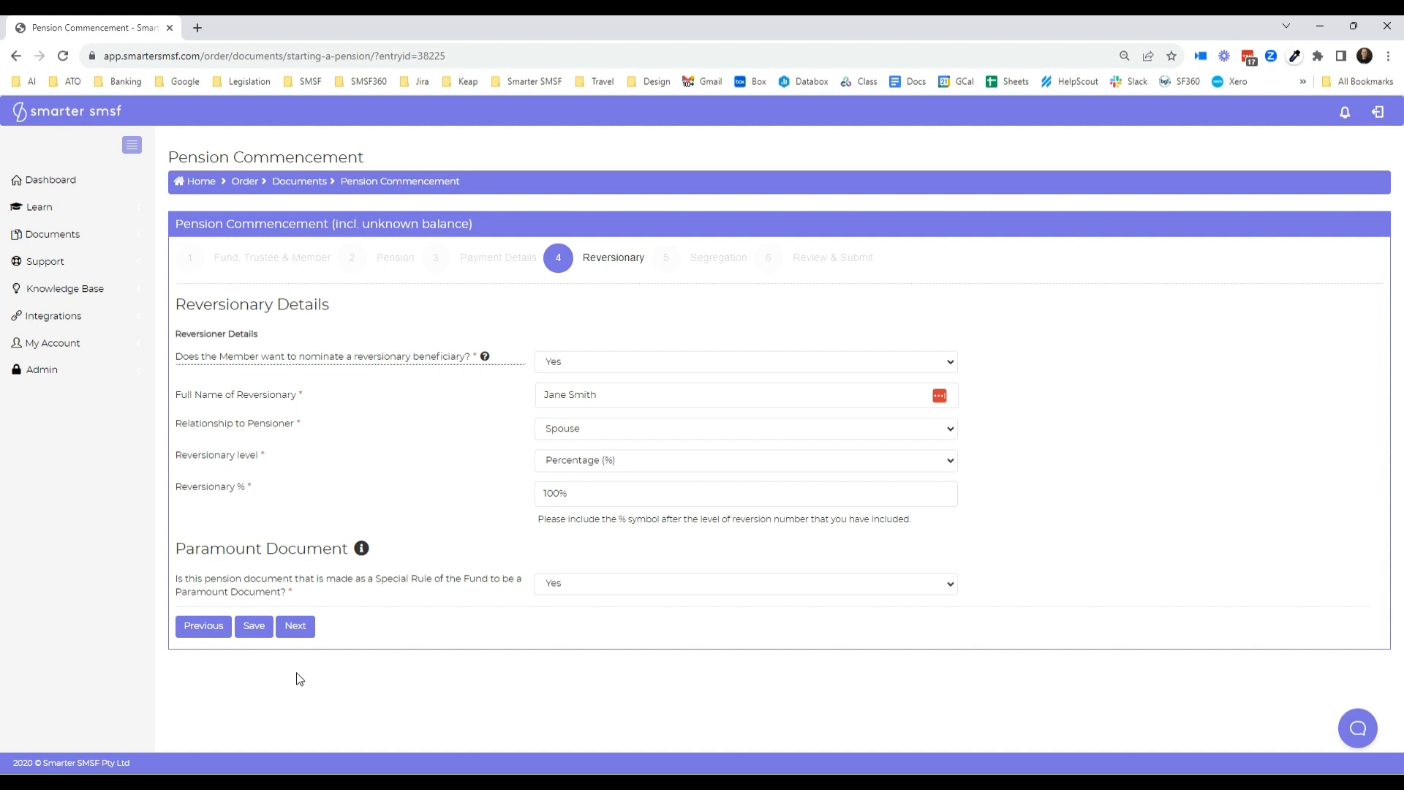
Step: Keep the existing reversionary and segregation answers, review the order summary and place the pension commencement order
left_click(298, 627)
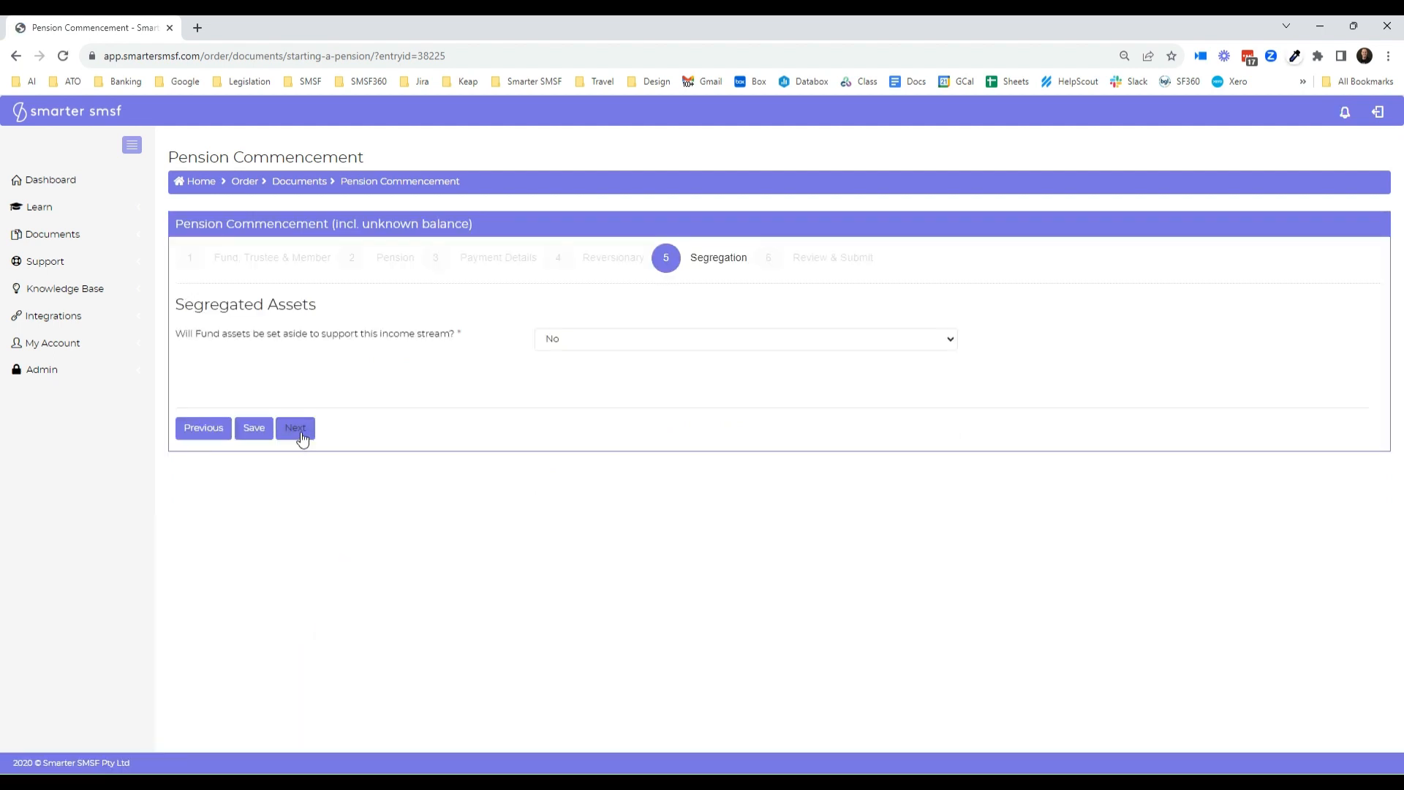
left_click(298, 430)
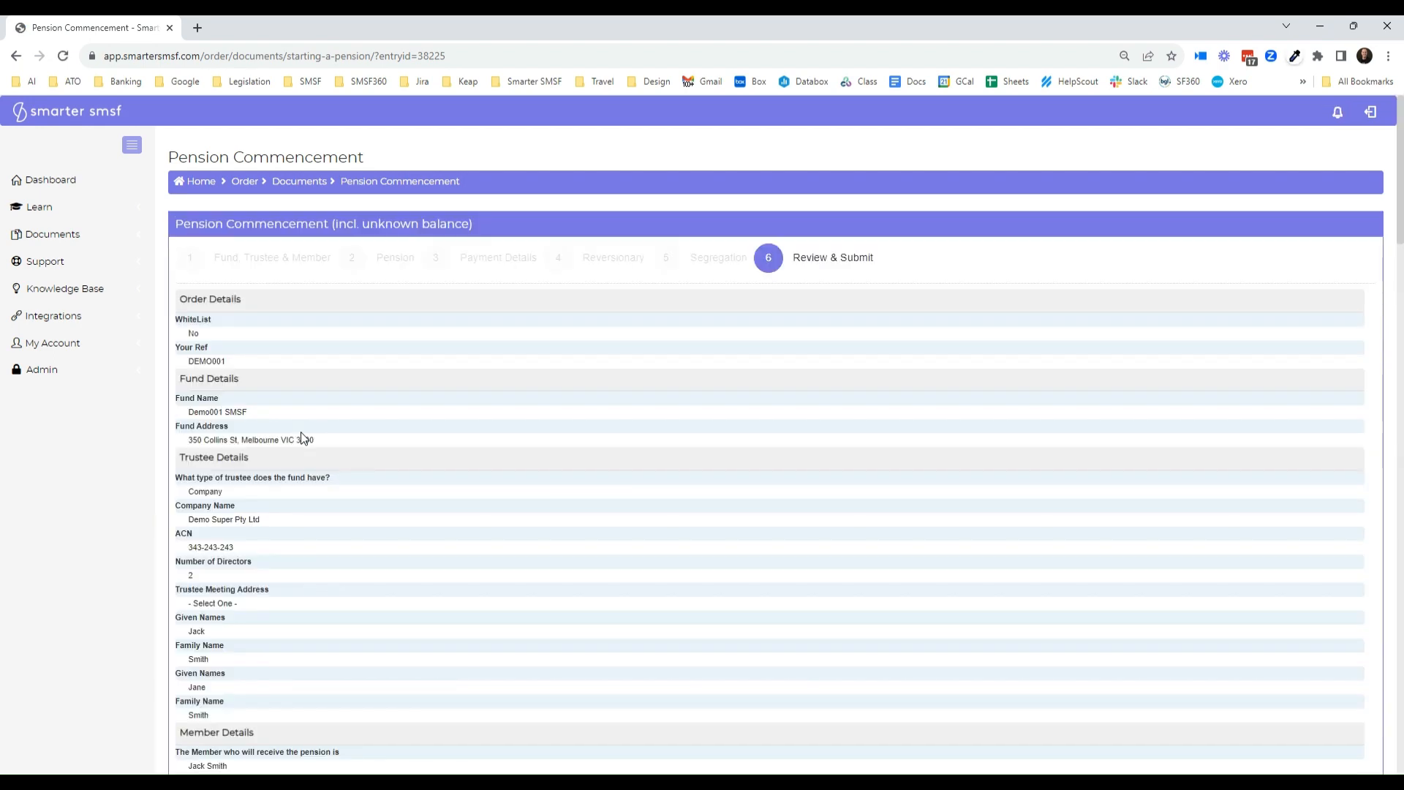
scroll(499, 356, "down", 8)
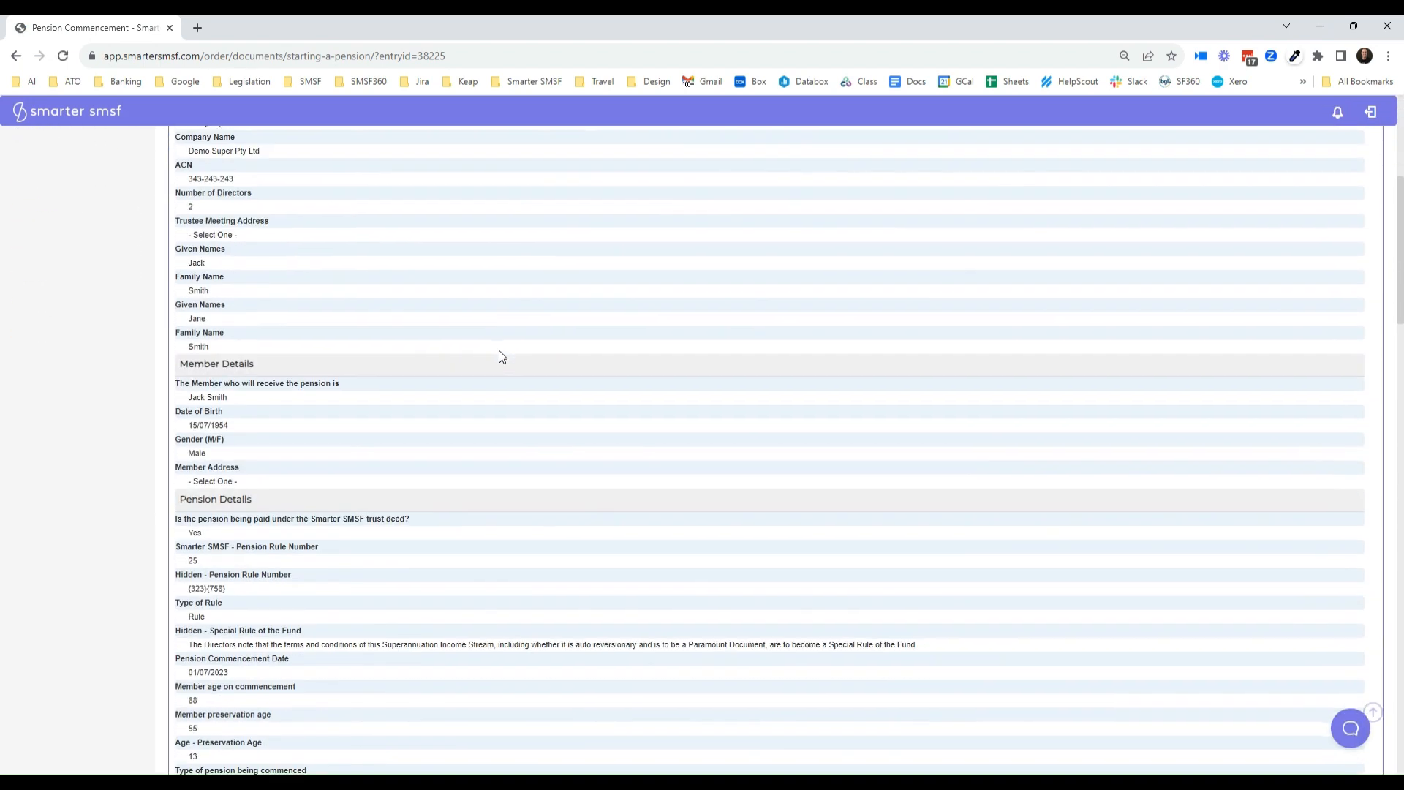
scroll(499, 357, "down", 15)
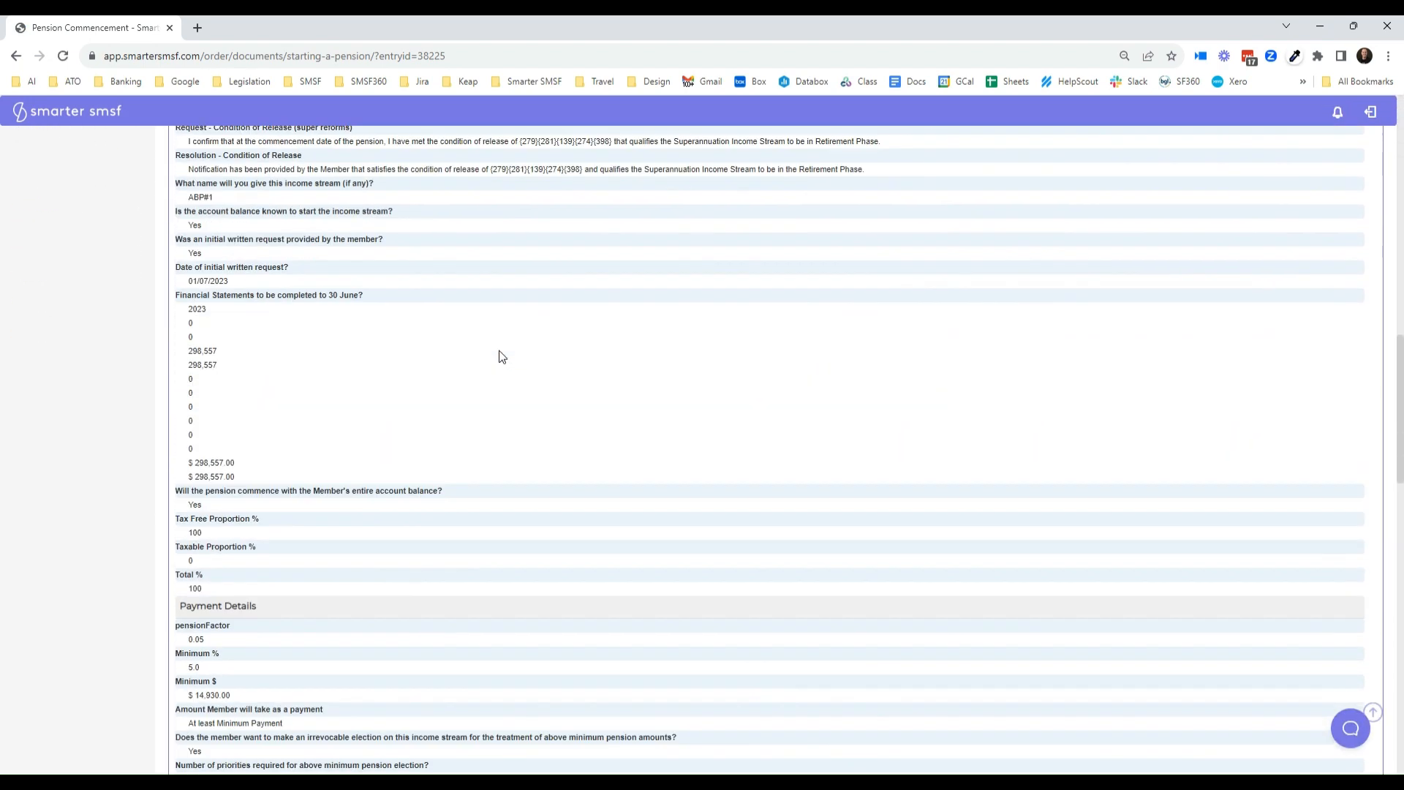
scroll(499, 349, "down", 7)
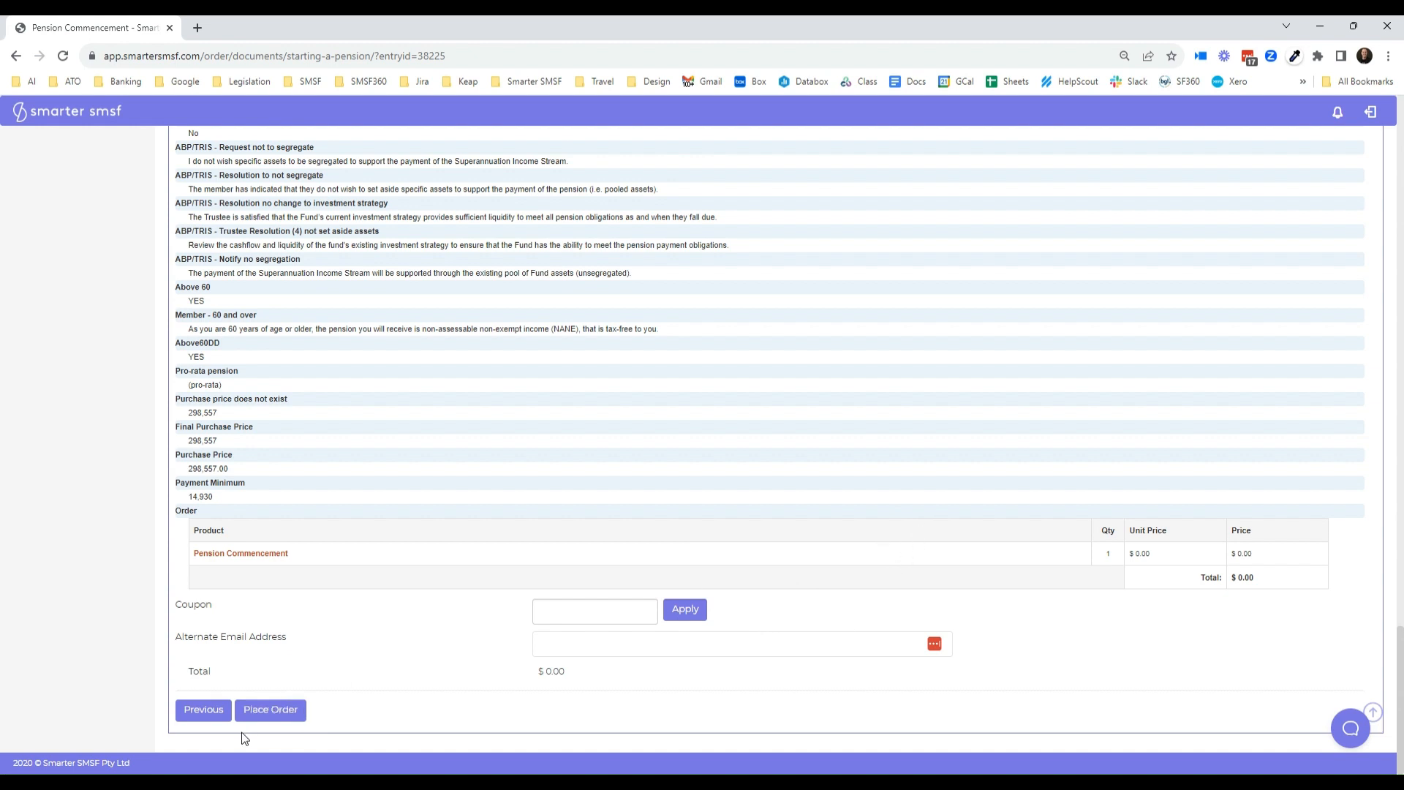
left_click(271, 716)
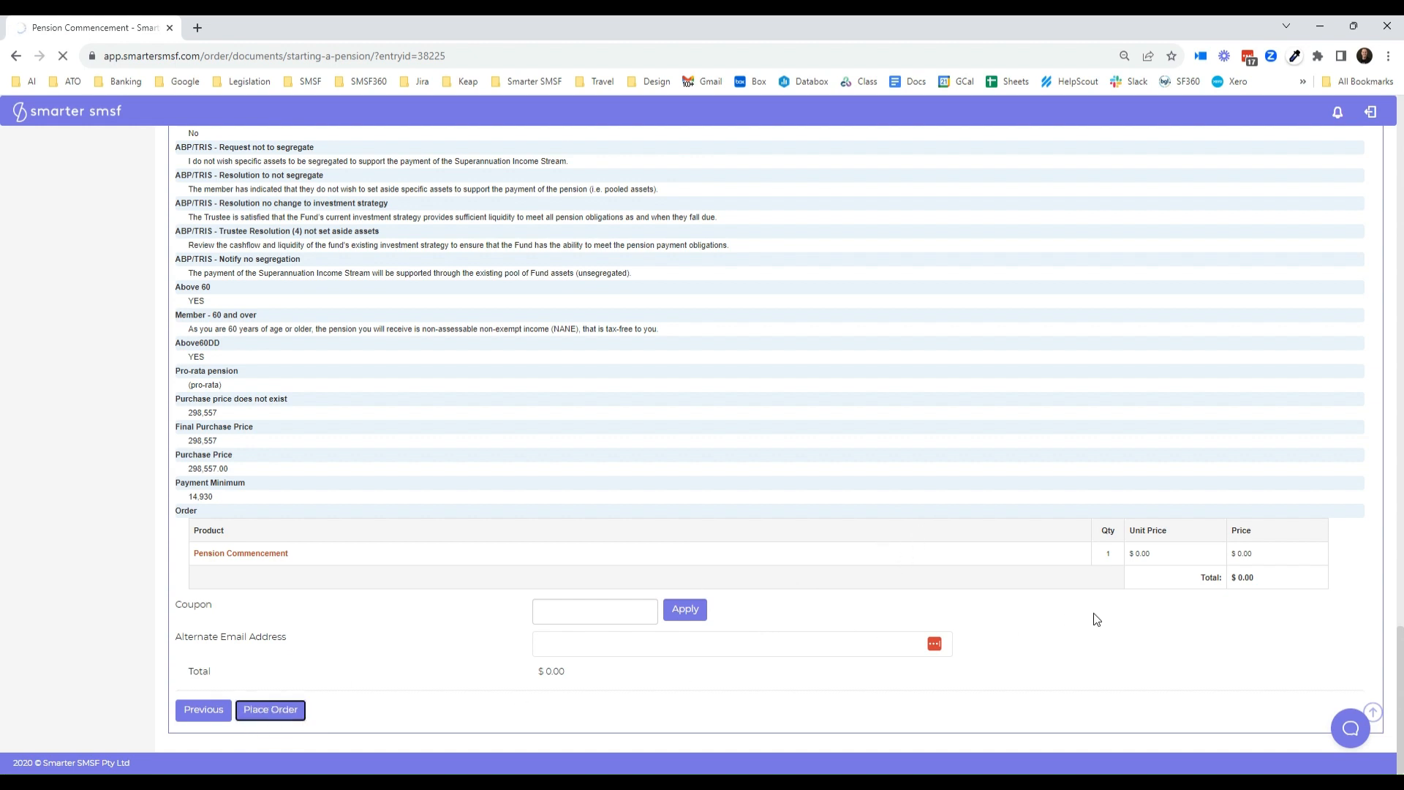